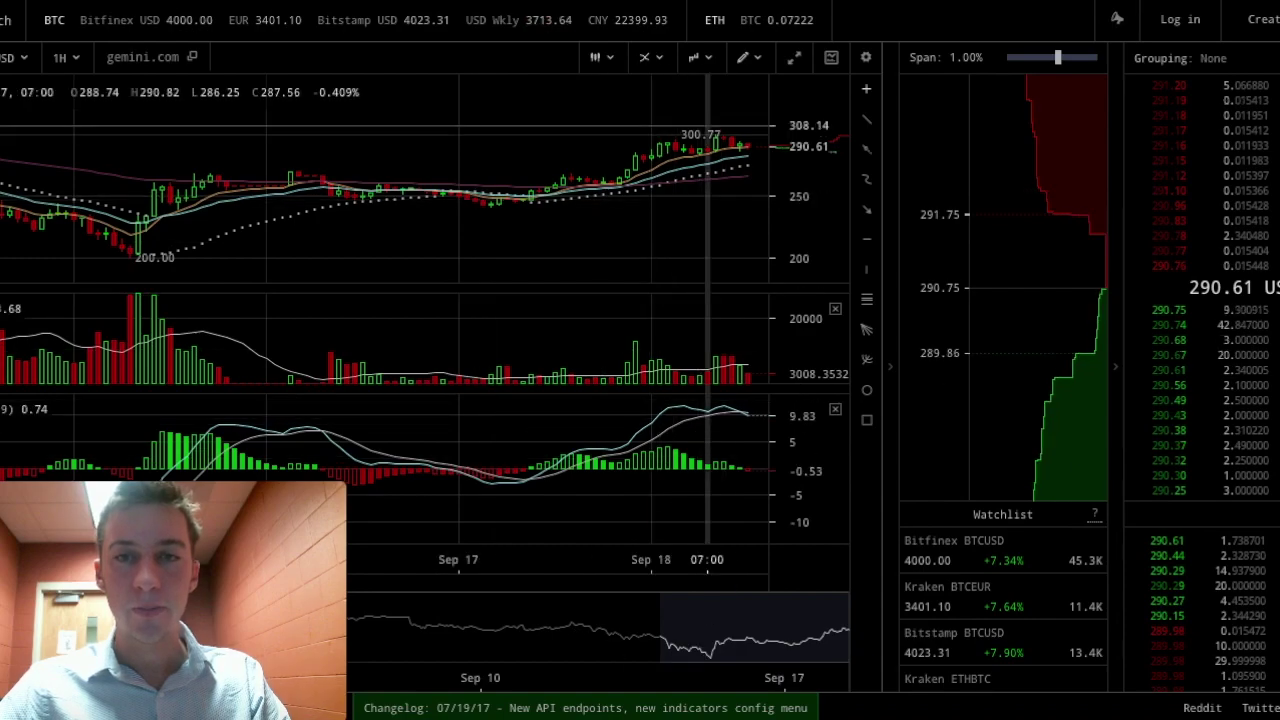
Hide the Grid, EMA and Parabolic SAR overlays on the chart
{"action": "left_click", "coordinate": [652, 60]}
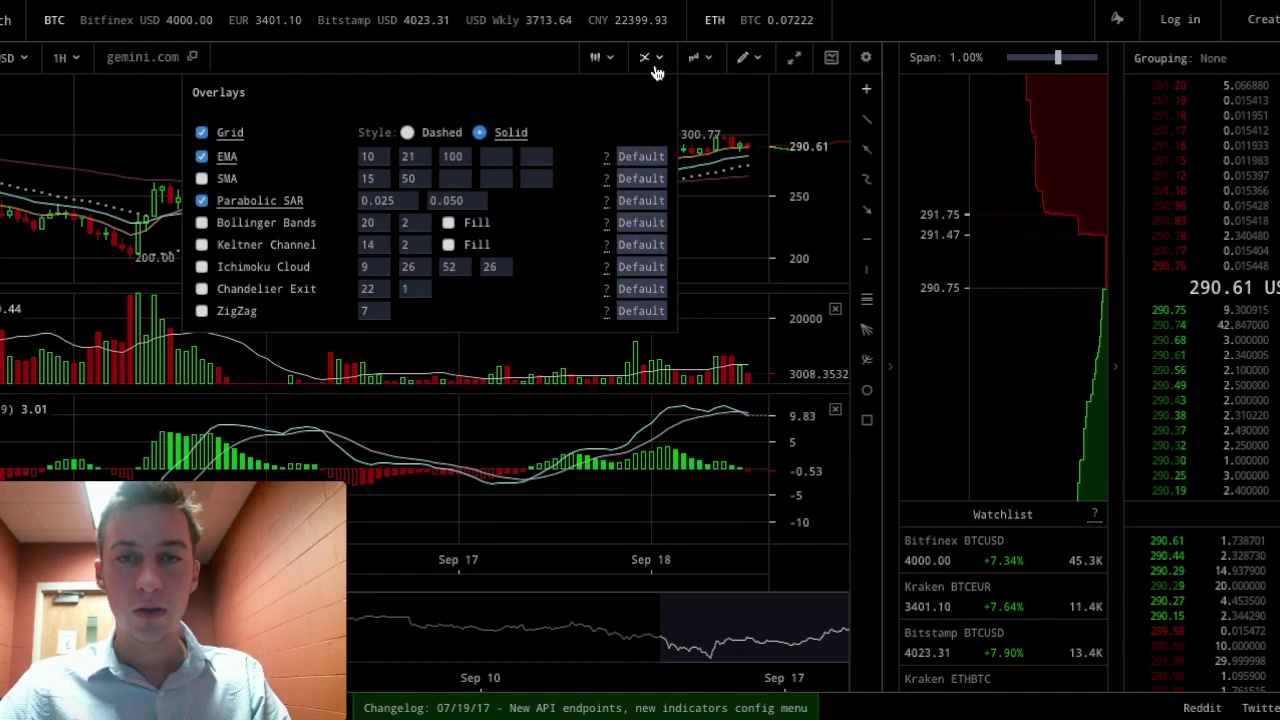
{"action": "left_click", "coordinate": [201, 137]}
{"action": "left_click", "coordinate": [202, 157]}
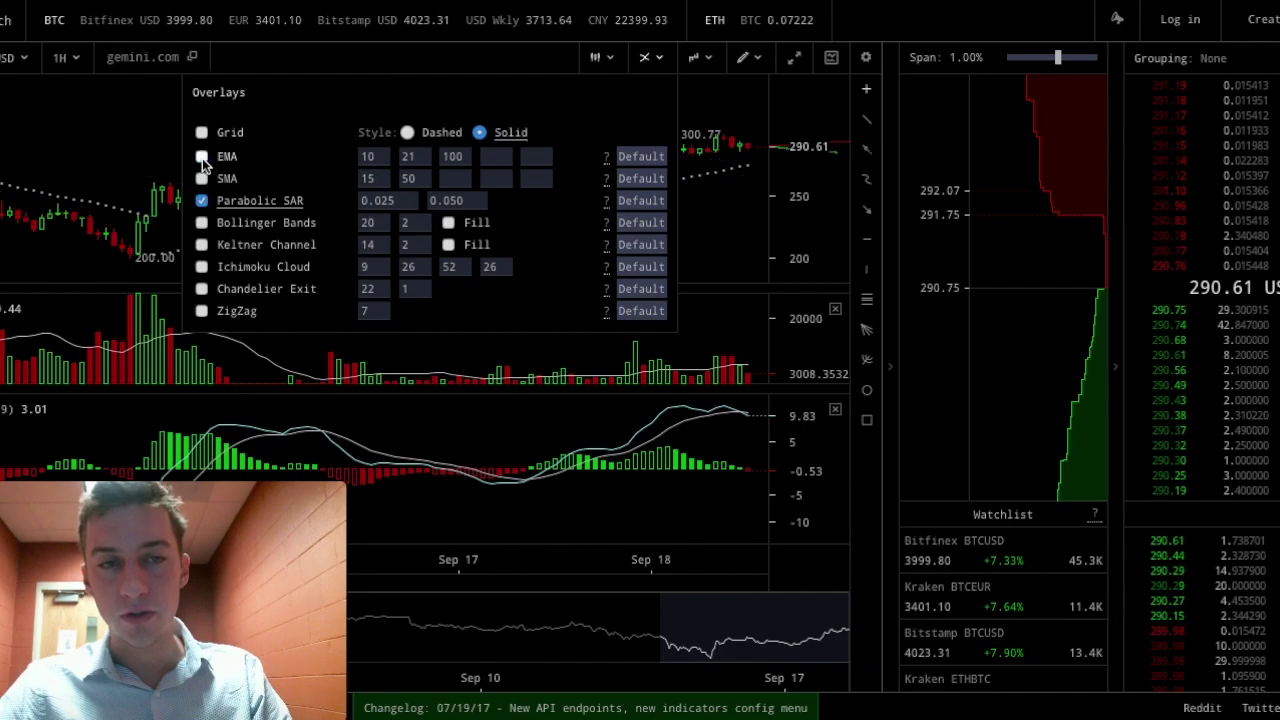
{"action": "left_click", "coordinate": [202, 201]}
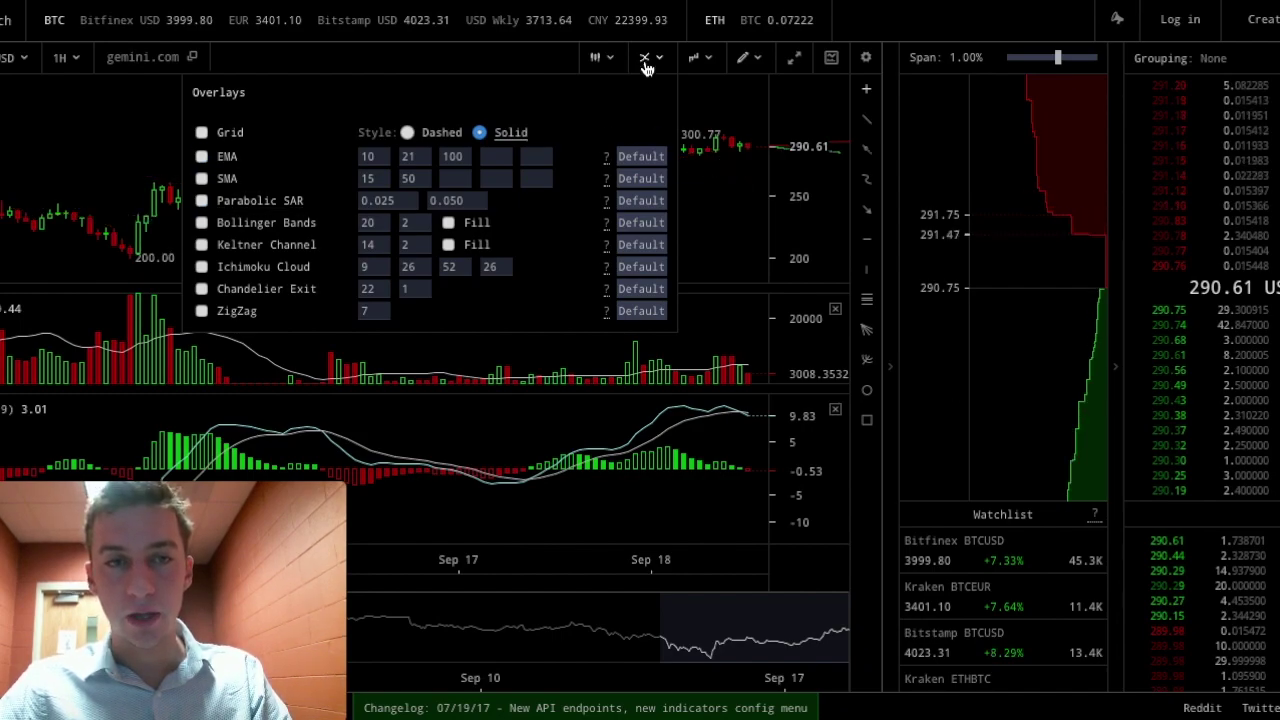
Remove the MACD indicator pane and set the Volume period to 10
{"action": "left_click", "coordinate": [696, 57]}
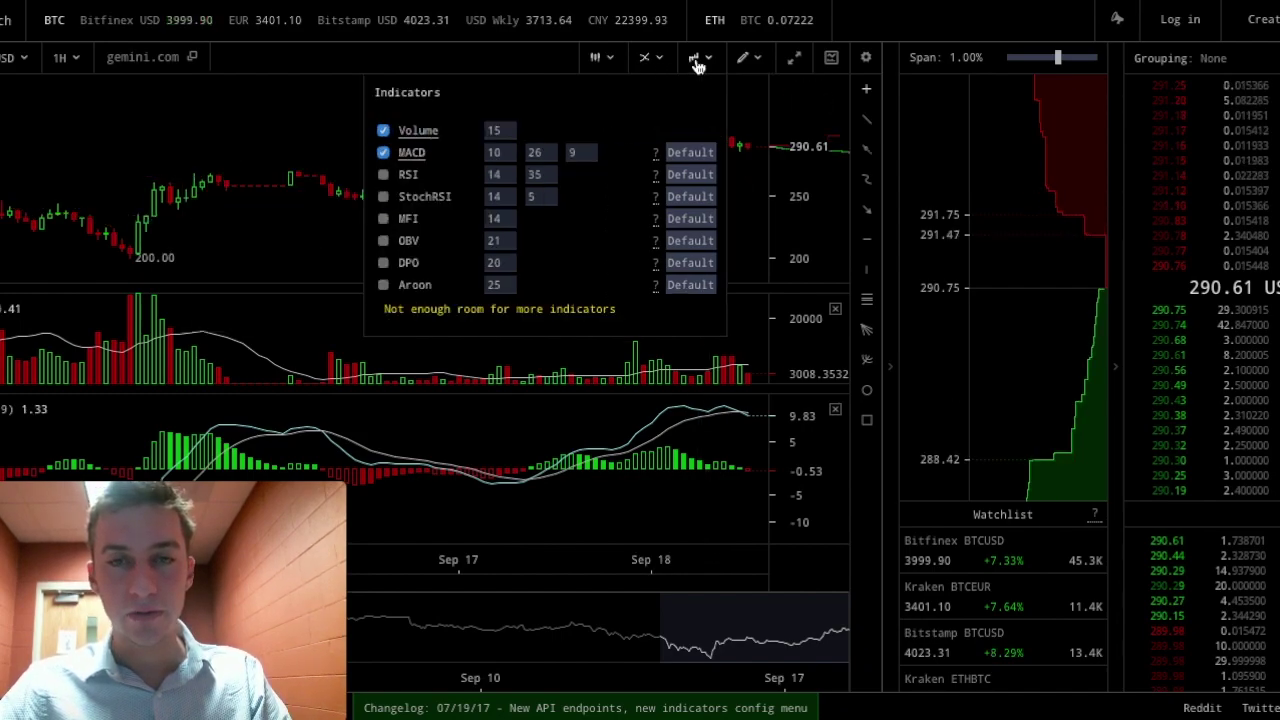
{"action": "left_click", "coordinate": [384, 153]}
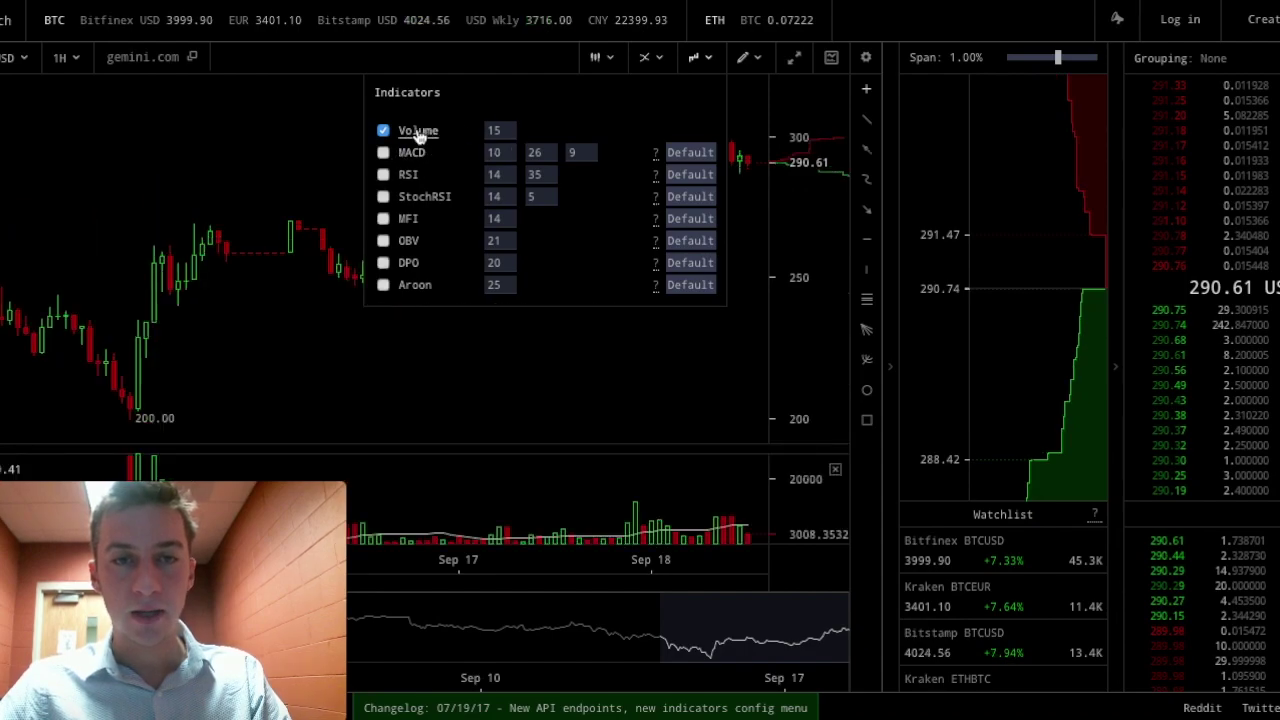
{"action": "double_click", "coordinate": [494, 130]}
{"action": "type", "text": "10"}
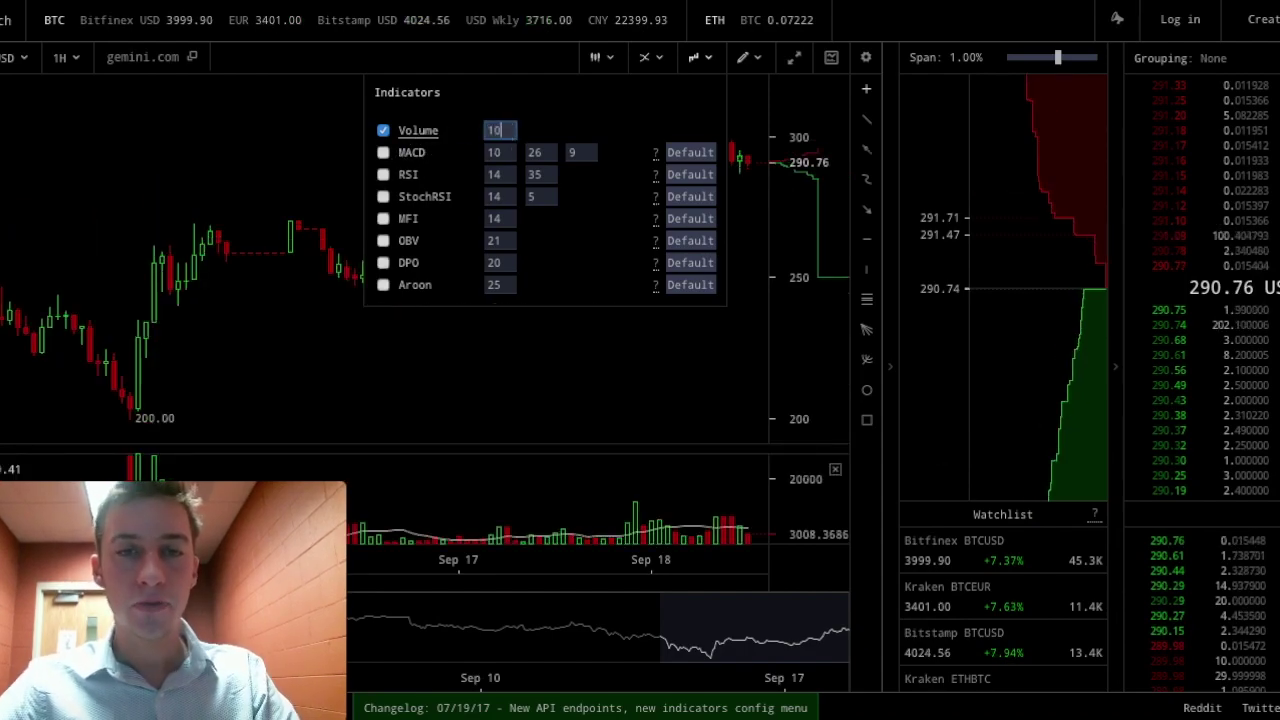
Disable History Scrollbar and Event Timeline in the settings, then show the all-markets overview
{"action": "left_click", "coordinate": [867, 59]}
{"action": "left_click", "coordinate": [903, 190]}
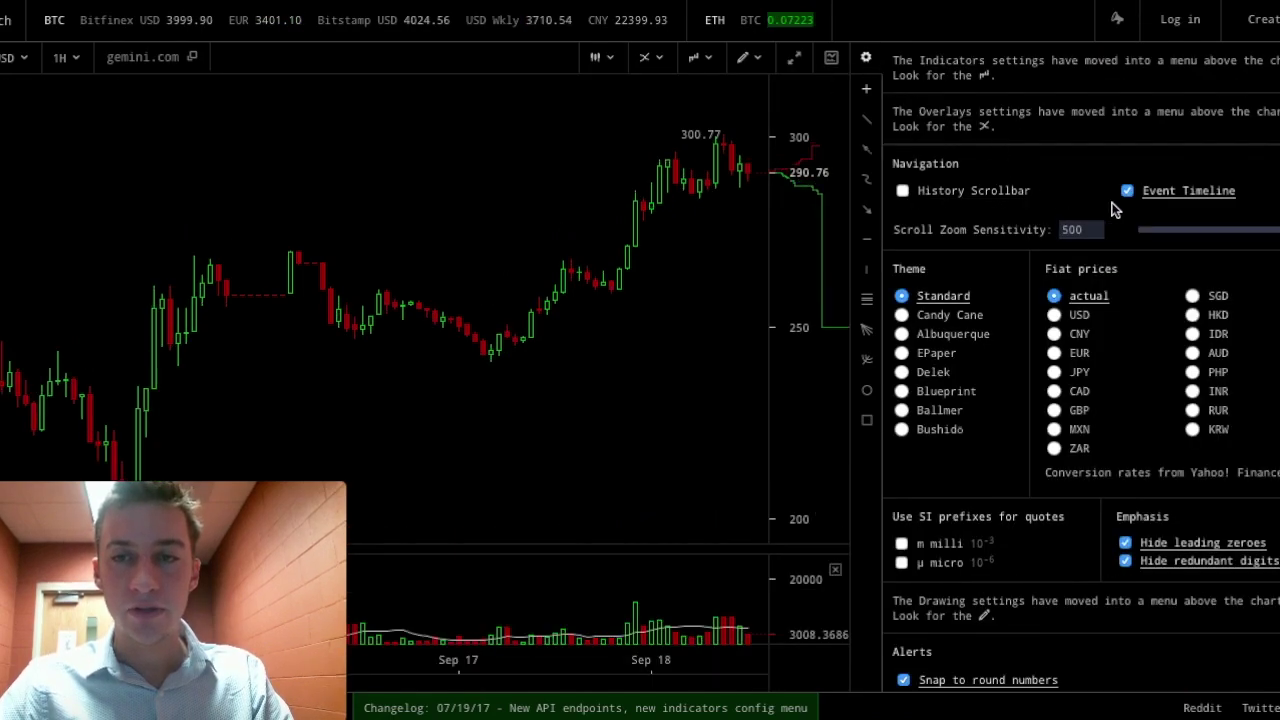
{"action": "left_click", "coordinate": [1128, 191]}
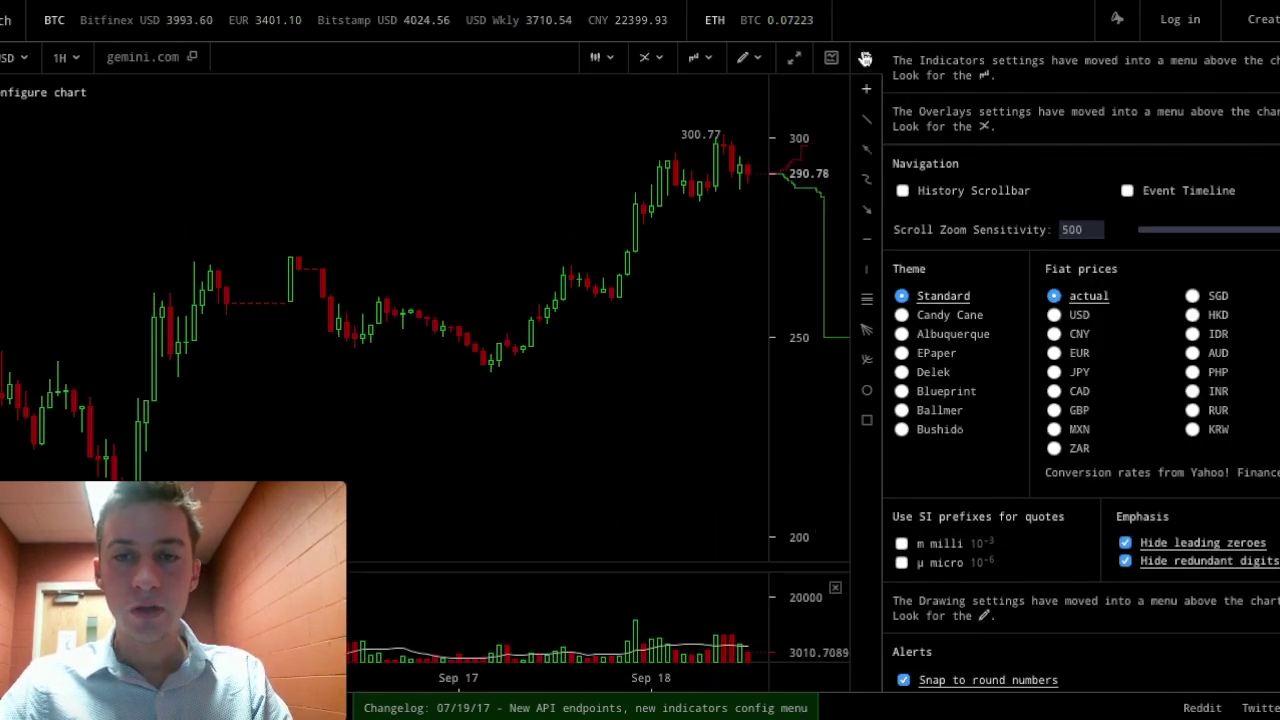
{"action": "left_click", "coordinate": [866, 57]}
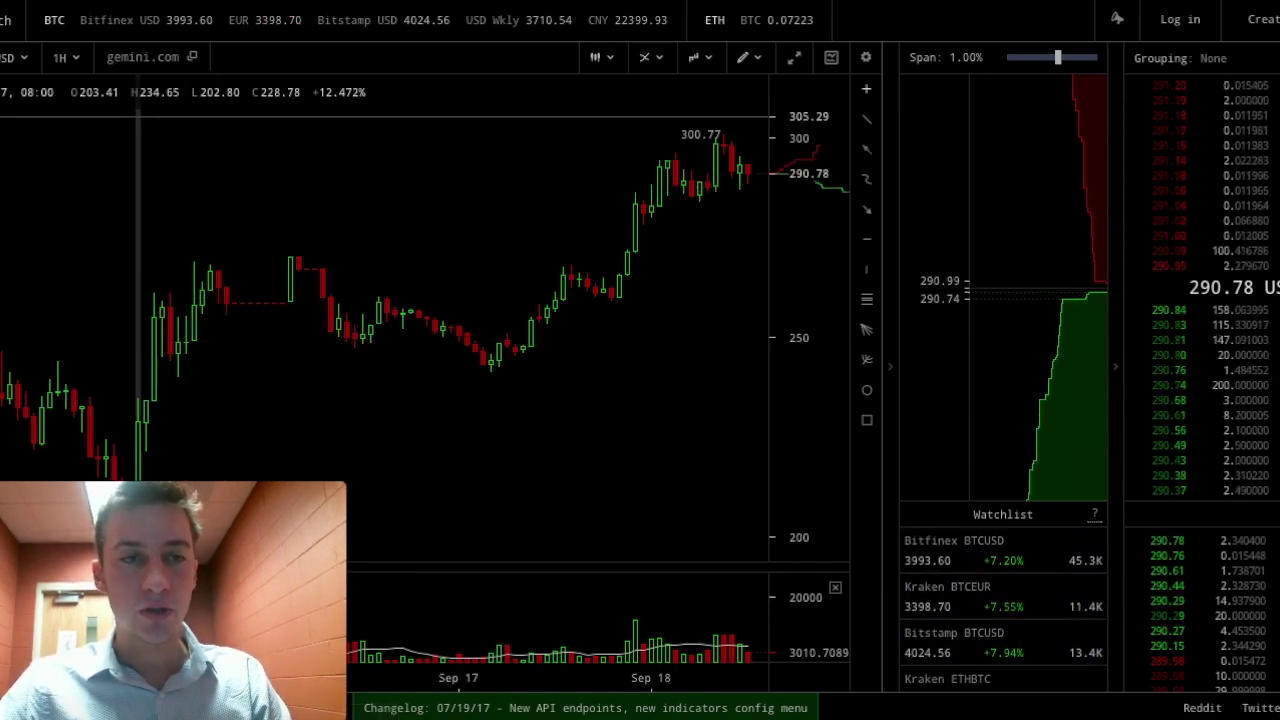
{"action": "left_click", "coordinate": [15, 57]}
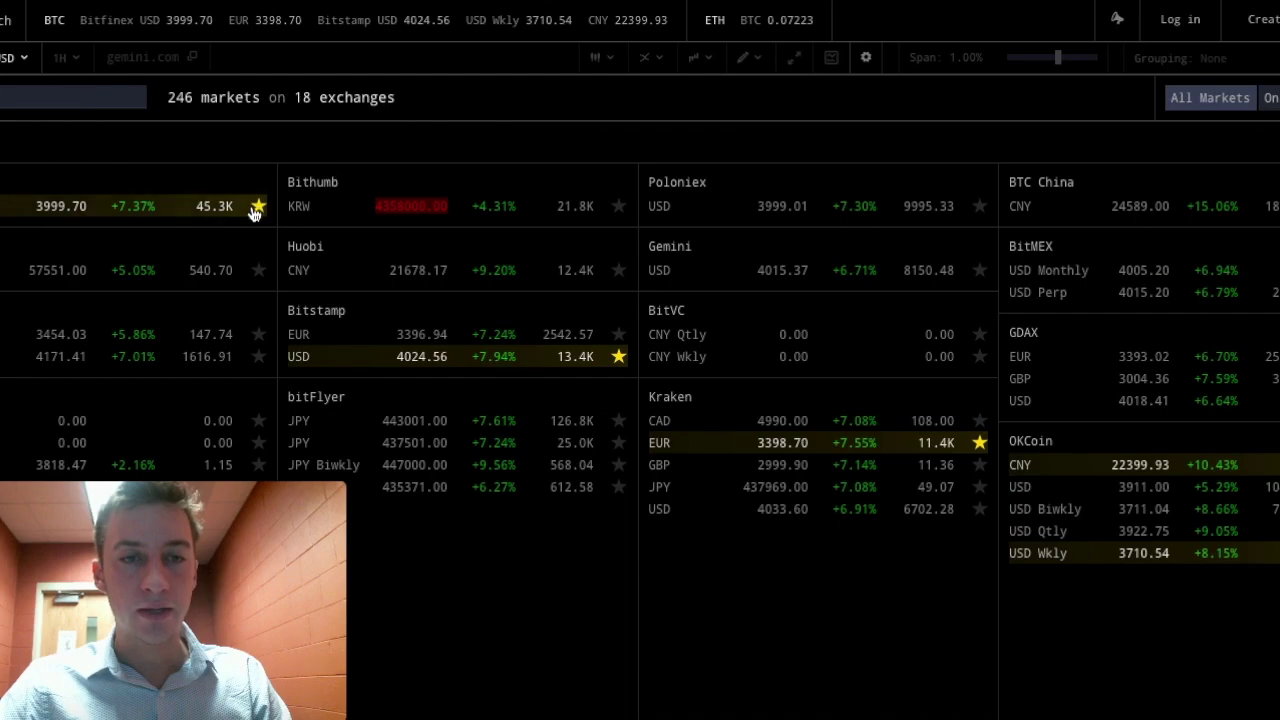
Unstar the Bitstamp USD, Kraken EUR and Kraken ETH/BTC markets
{"action": "left_click", "coordinate": [617, 356]}
{"action": "left_click", "coordinate": [980, 443]}
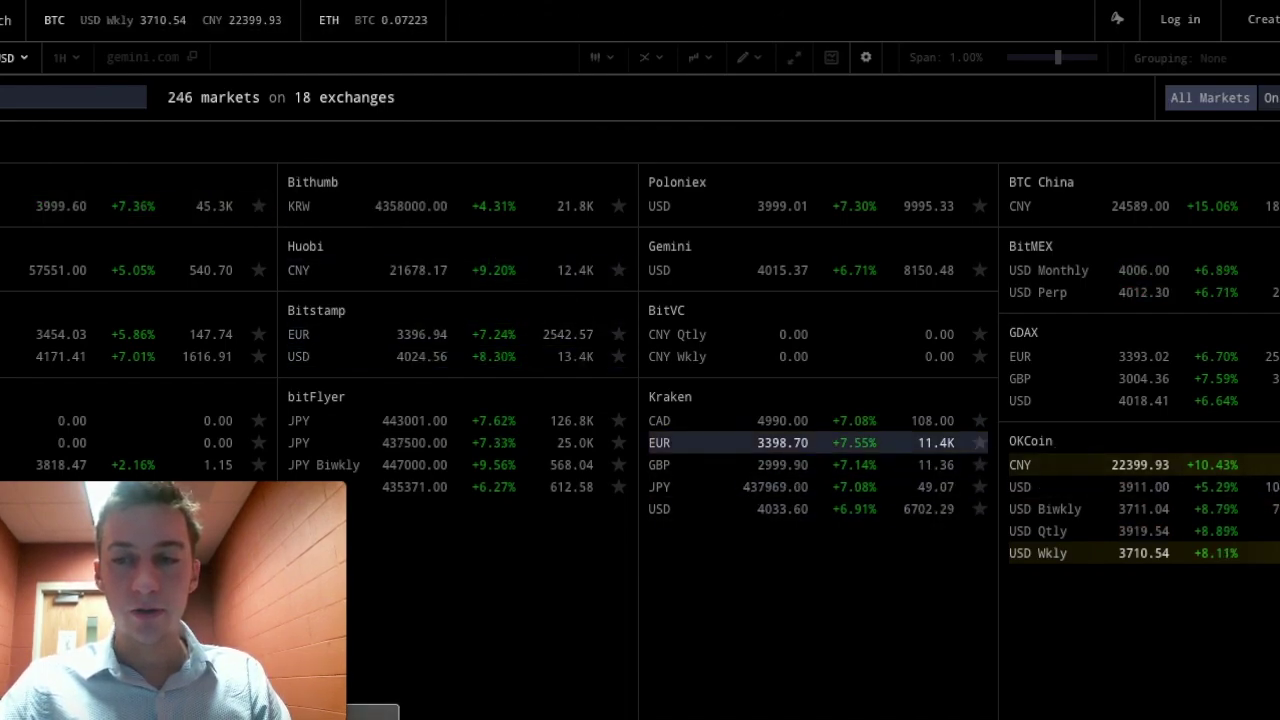
{"action": "scroll", "coordinate": [920, 532], "scroll_direction": "down", "scroll_amount": 2}
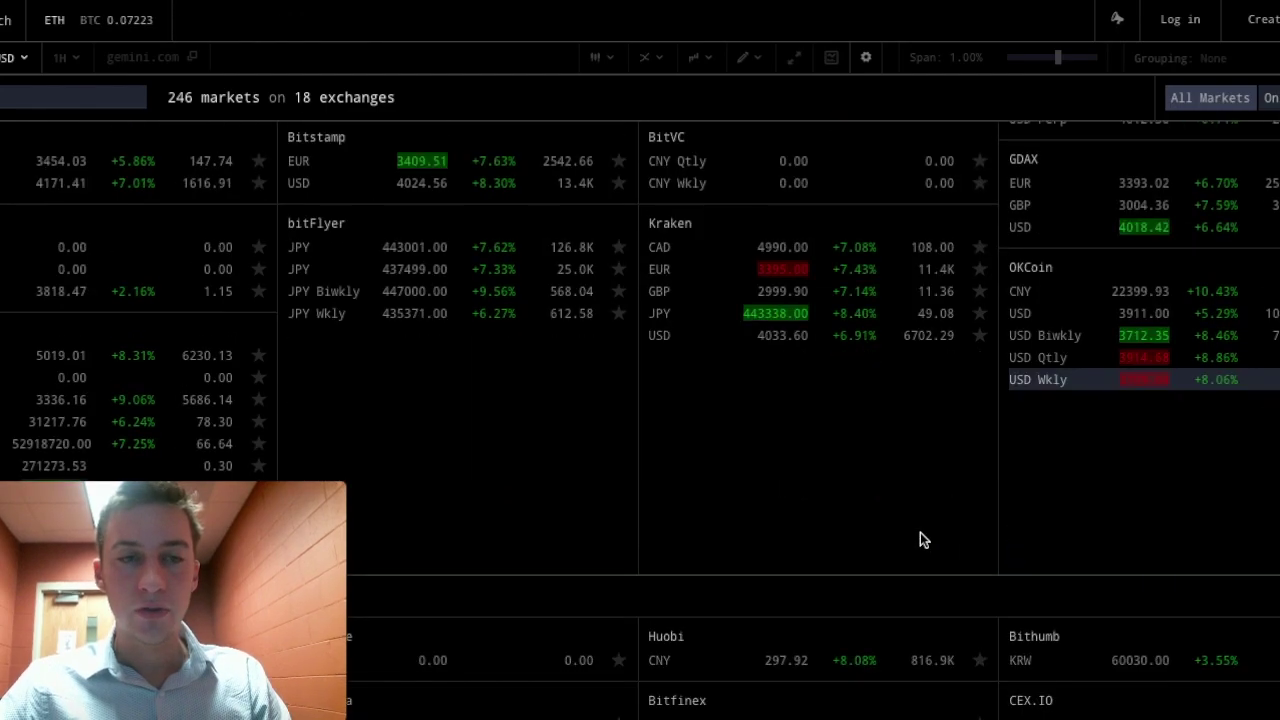
{"action": "scroll", "coordinate": [830, 497], "scroll_direction": "down", "scroll_amount": 3}
{"action": "scroll", "coordinate": [830, 496], "scroll_direction": "down", "scroll_amount": 8}
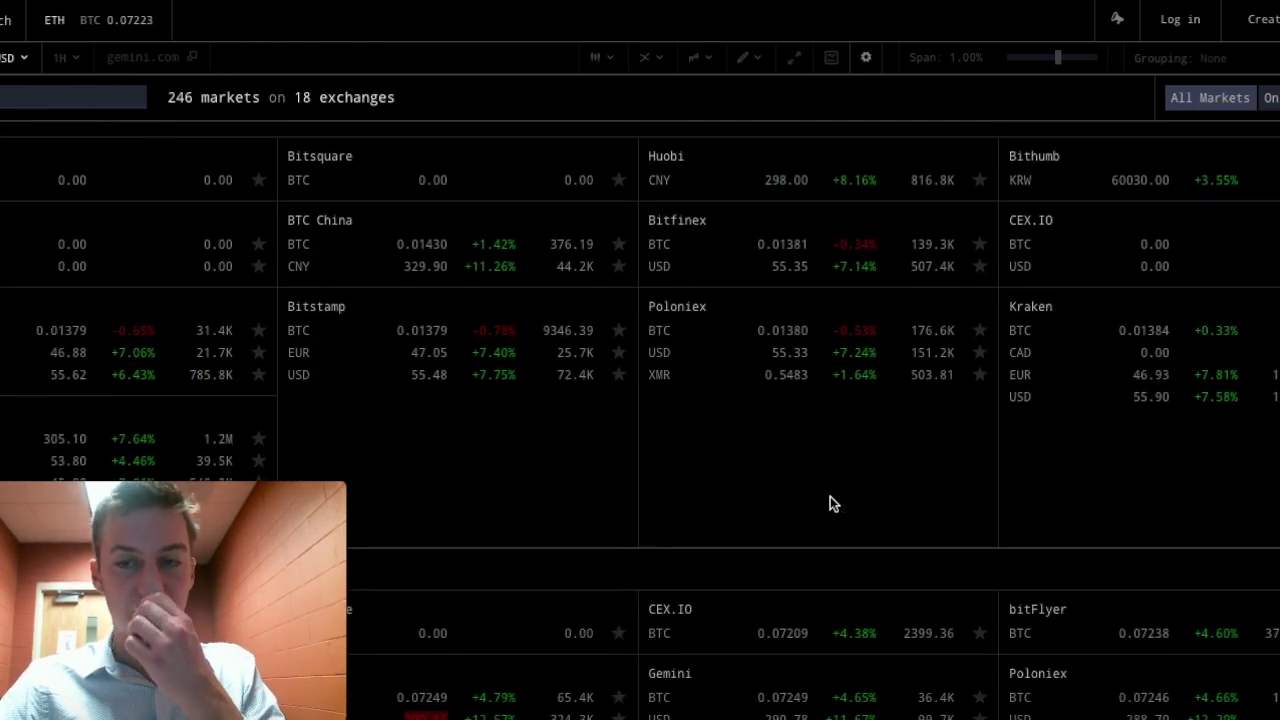
{"action": "left_click", "coordinate": [979, 389]}
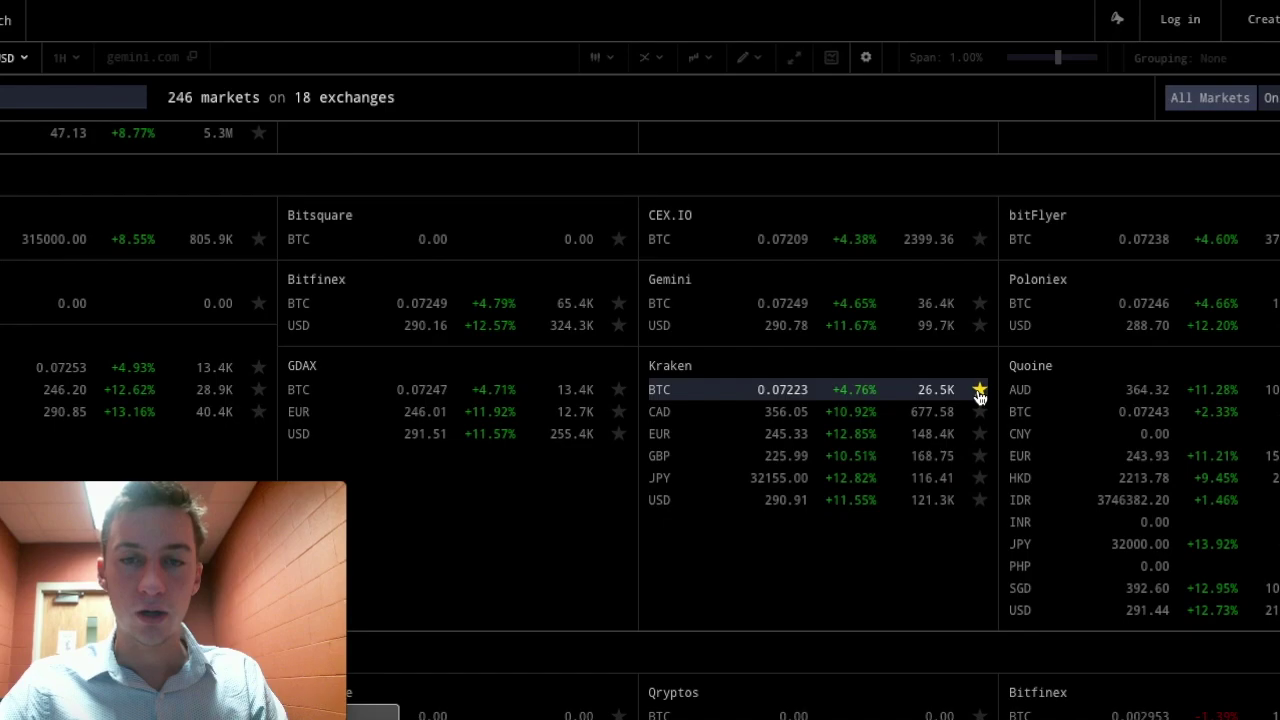
Star Gemini ETH/USD and Gemini BTC/USD, then return to the chart
{"action": "left_click", "coordinate": [975, 326]}
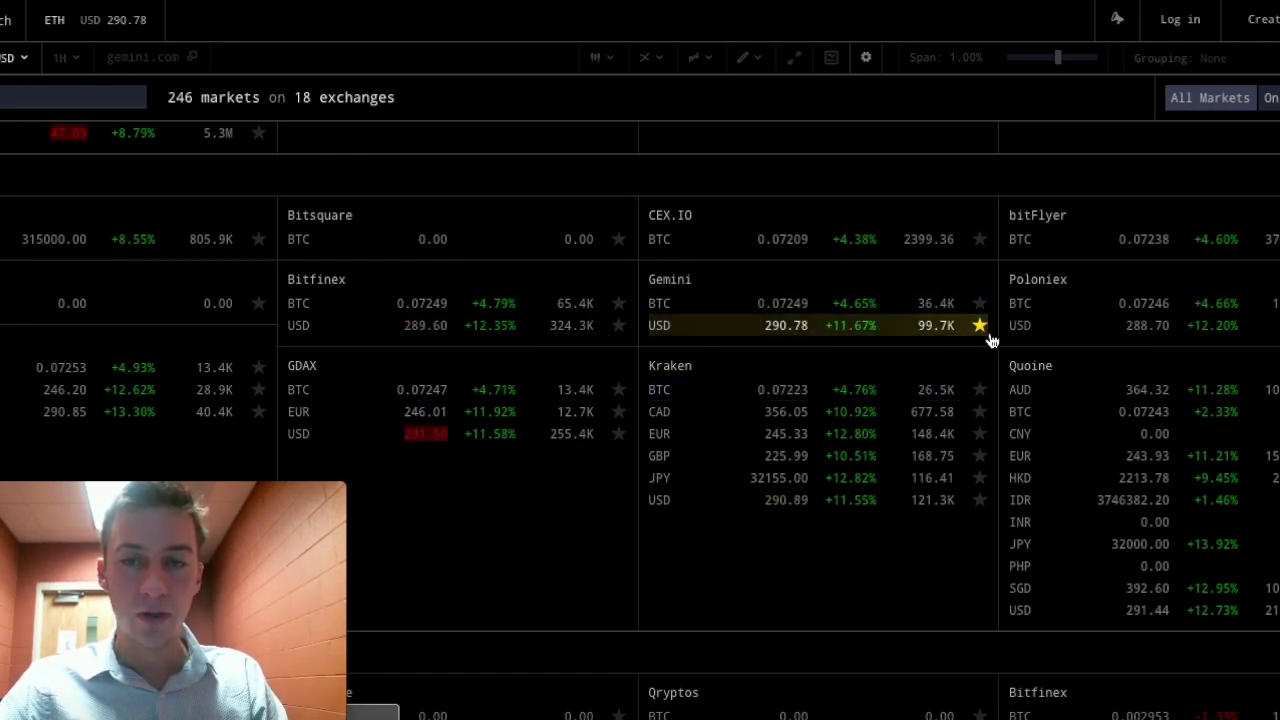
{"action": "scroll", "coordinate": [978, 333], "scroll_direction": "up", "scroll_amount": 1}
{"action": "scroll", "coordinate": [978, 333], "scroll_direction": "up", "scroll_amount": 5}
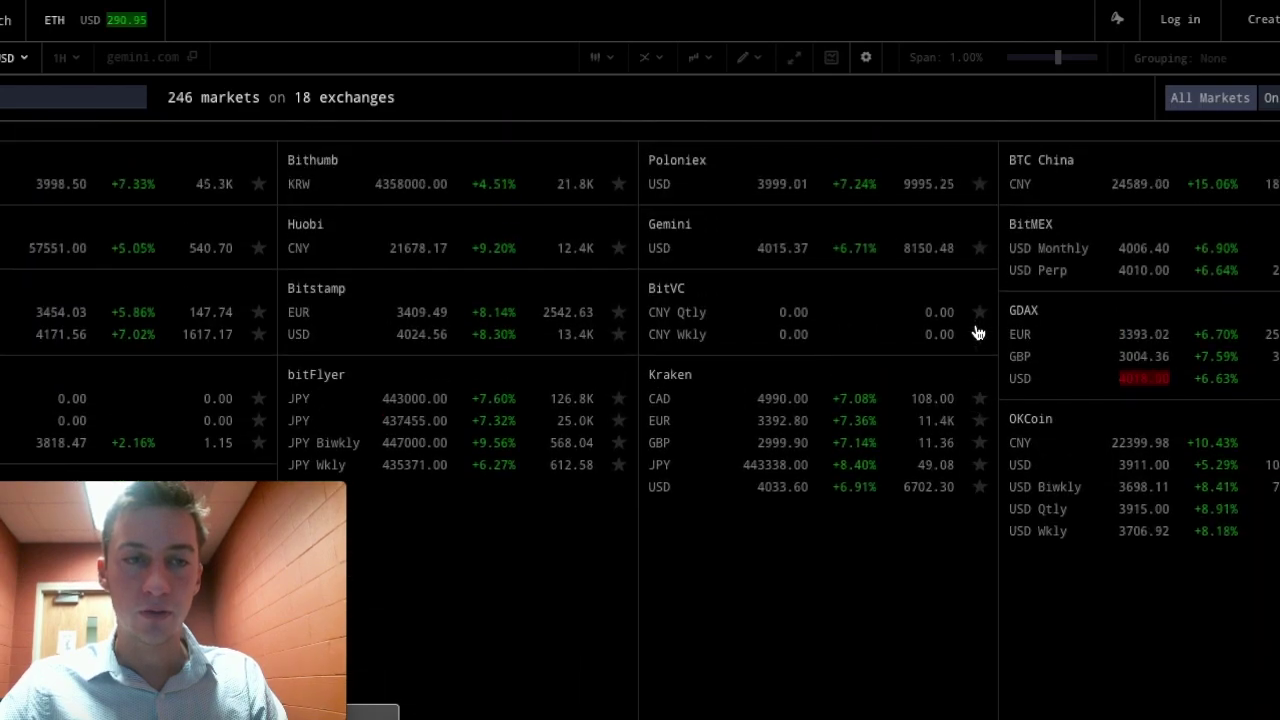
{"action": "scroll", "coordinate": [978, 333], "scroll_direction": "down", "scroll_amount": 1}
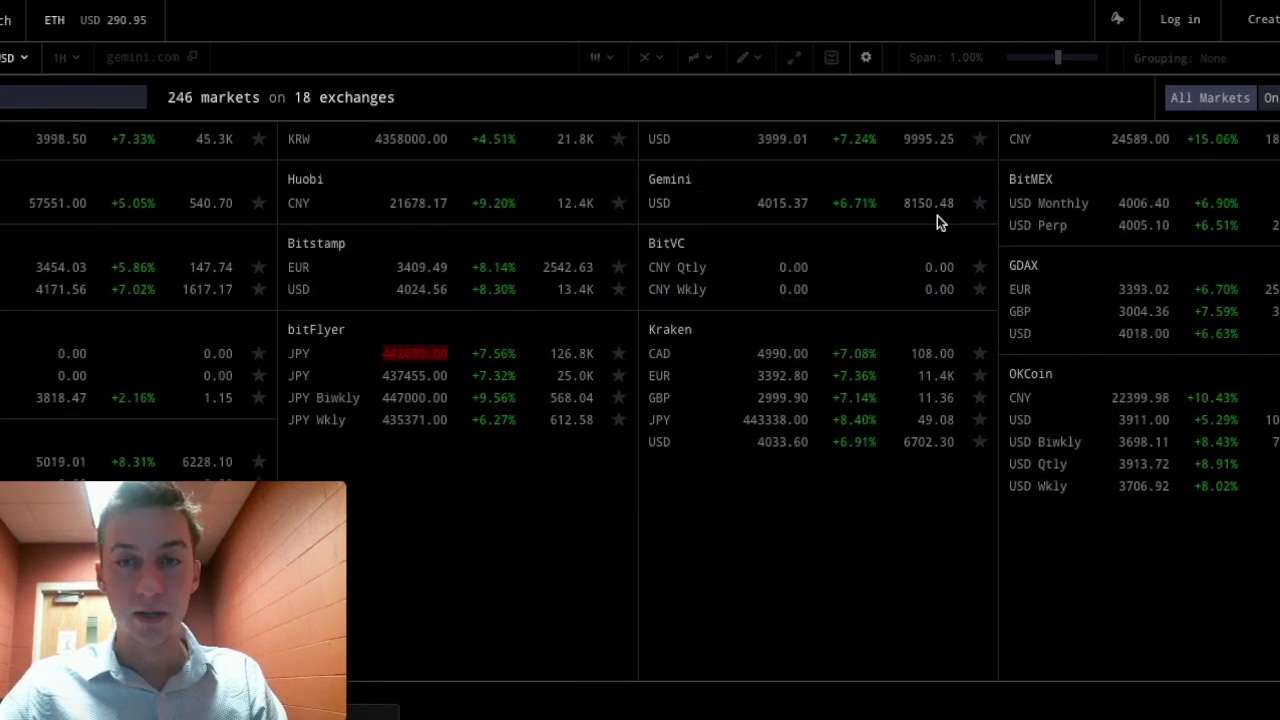
{"action": "left_click", "coordinate": [980, 203]}
{"action": "key", "text": "Escape"}
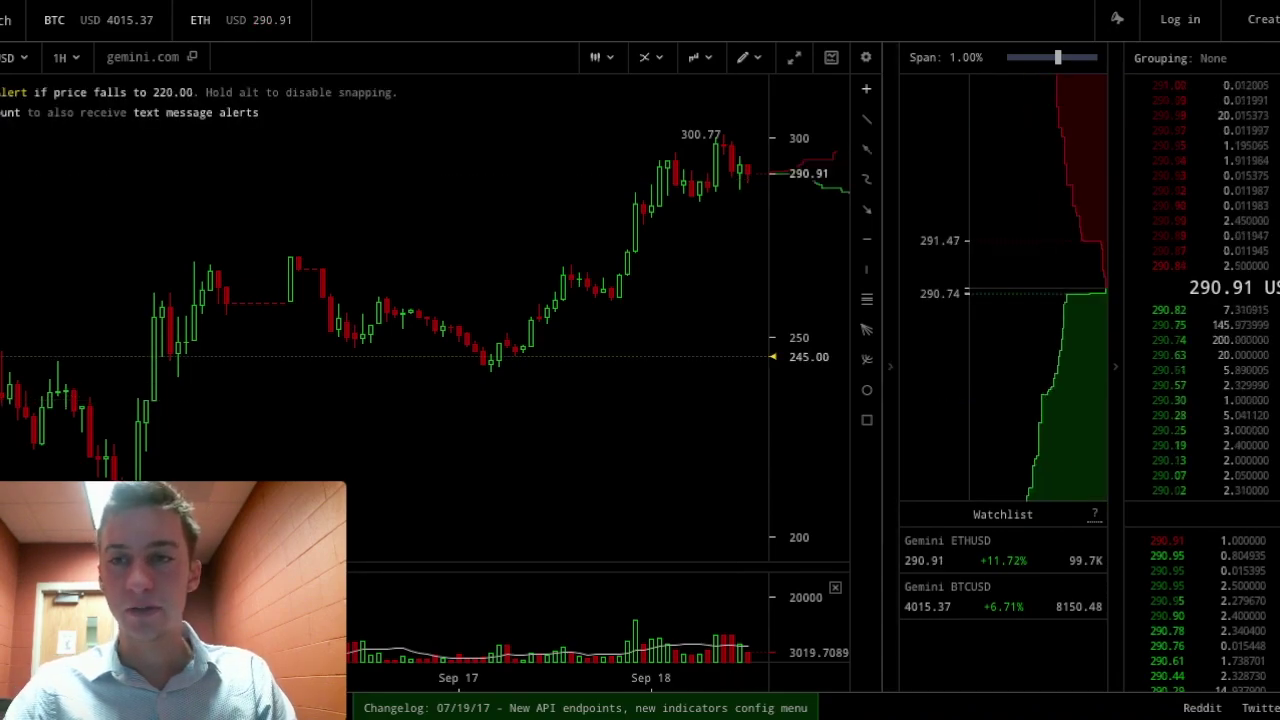
Widen the order-book depth chart span from 1.00% to 3.02%
{"action": "left_click_drag", "start_coordinate": [1057, 57], "coordinate": [1010, 57]}
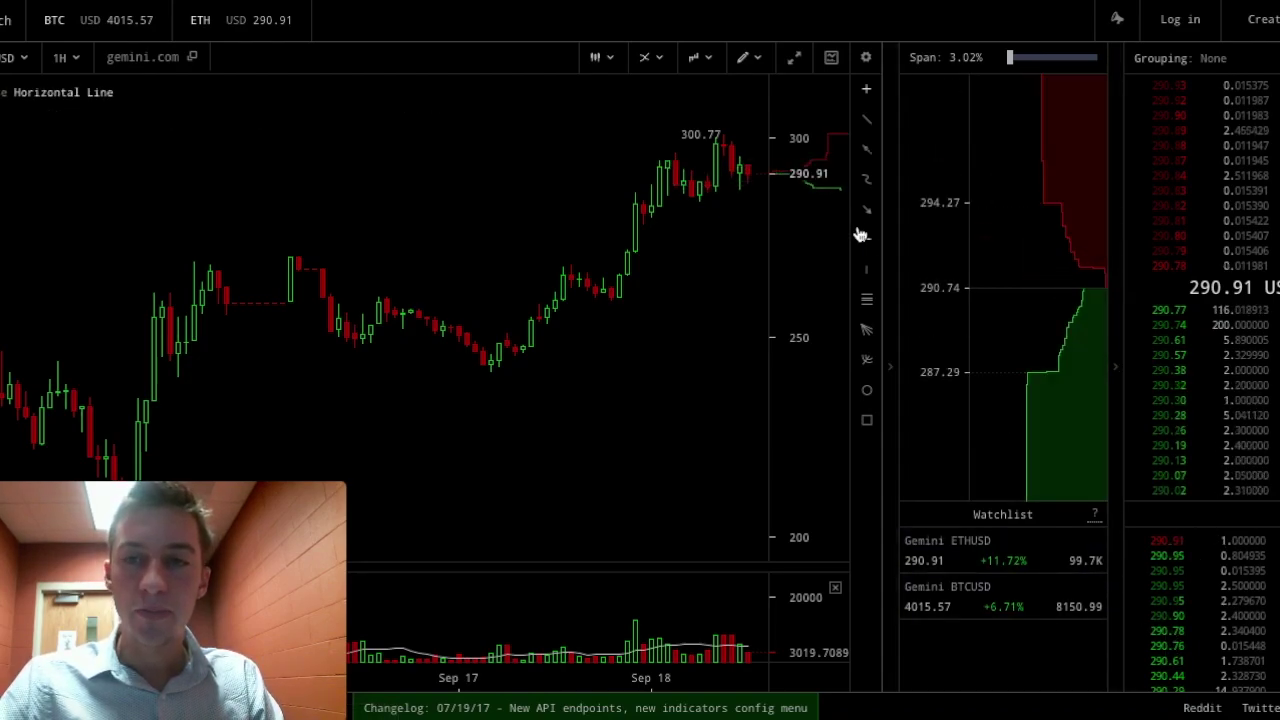
Set Scroll Zoom Sensitivity to 300 in the chart settings
{"action": "left_click", "coordinate": [866, 58]}
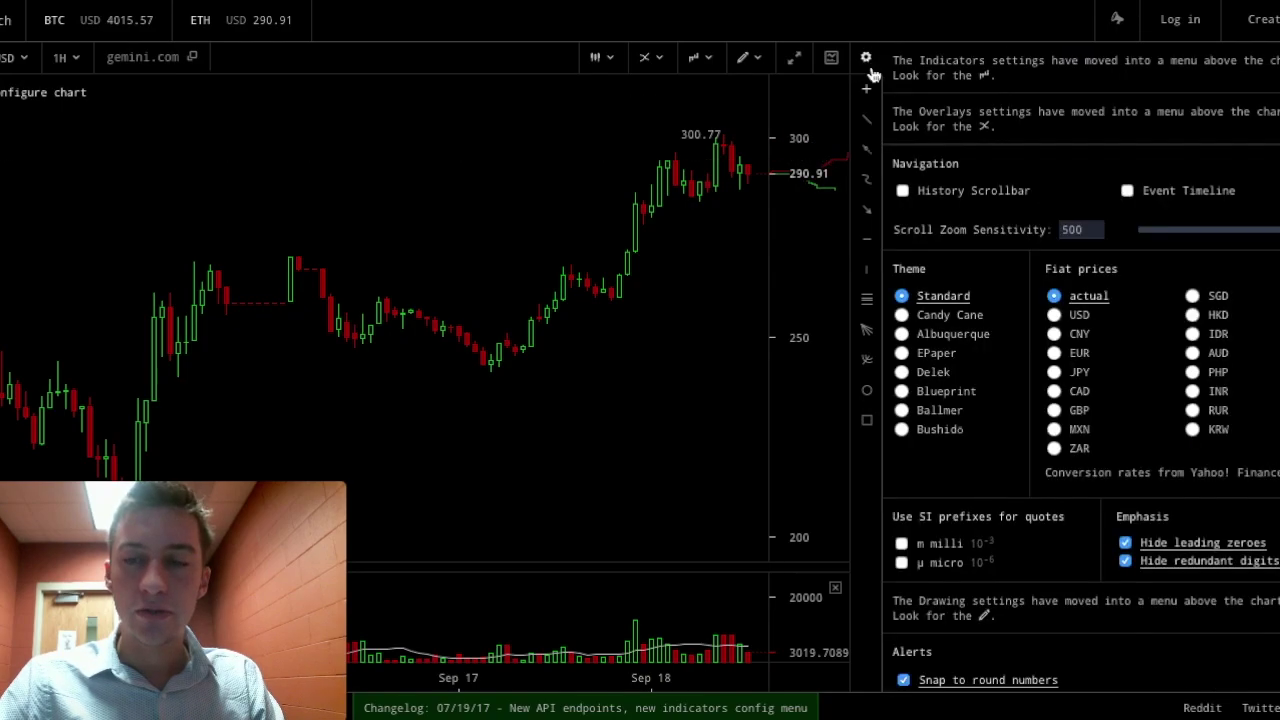
{"action": "scroll", "coordinate": [1063, 338], "scroll_direction": "down", "scroll_amount": 3}
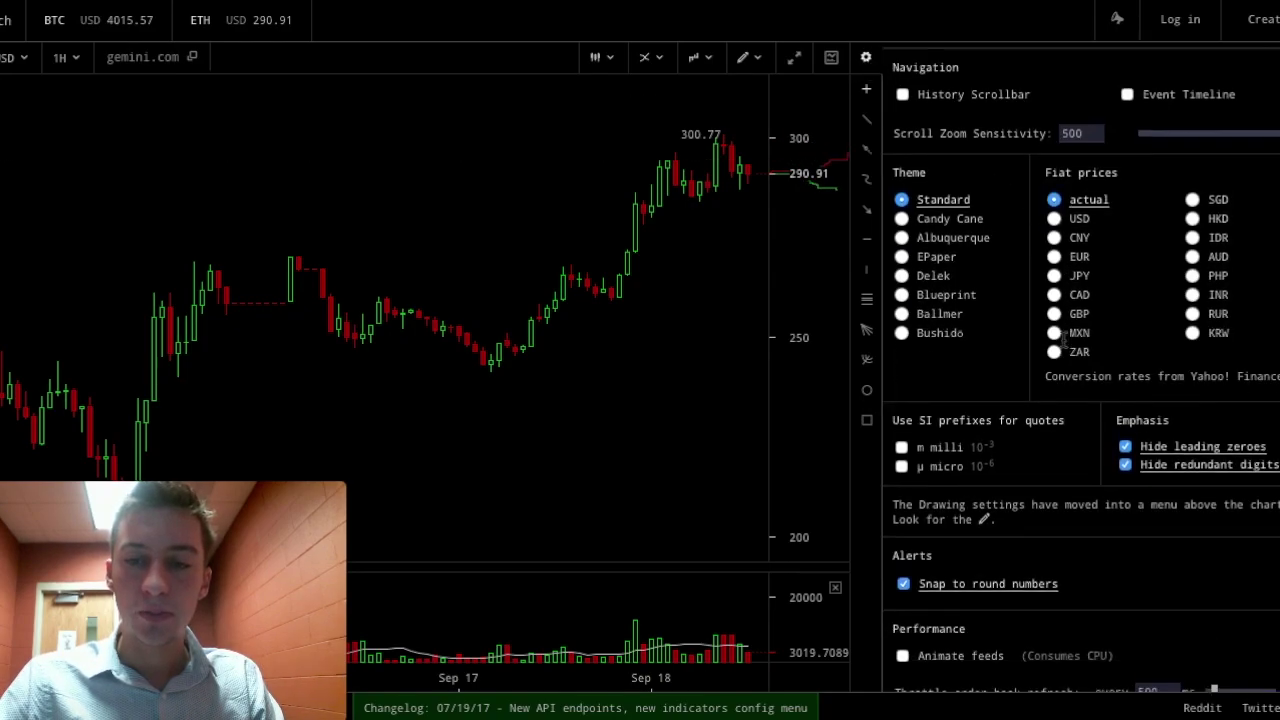
{"action": "scroll", "coordinate": [1063, 338], "scroll_direction": "up", "scroll_amount": 3}
{"action": "double_click", "coordinate": [1086, 230]}
{"action": "left_click_drag", "start_coordinate": [1084, 230], "coordinate": [1042, 237]}
{"action": "type", "text": "3"}
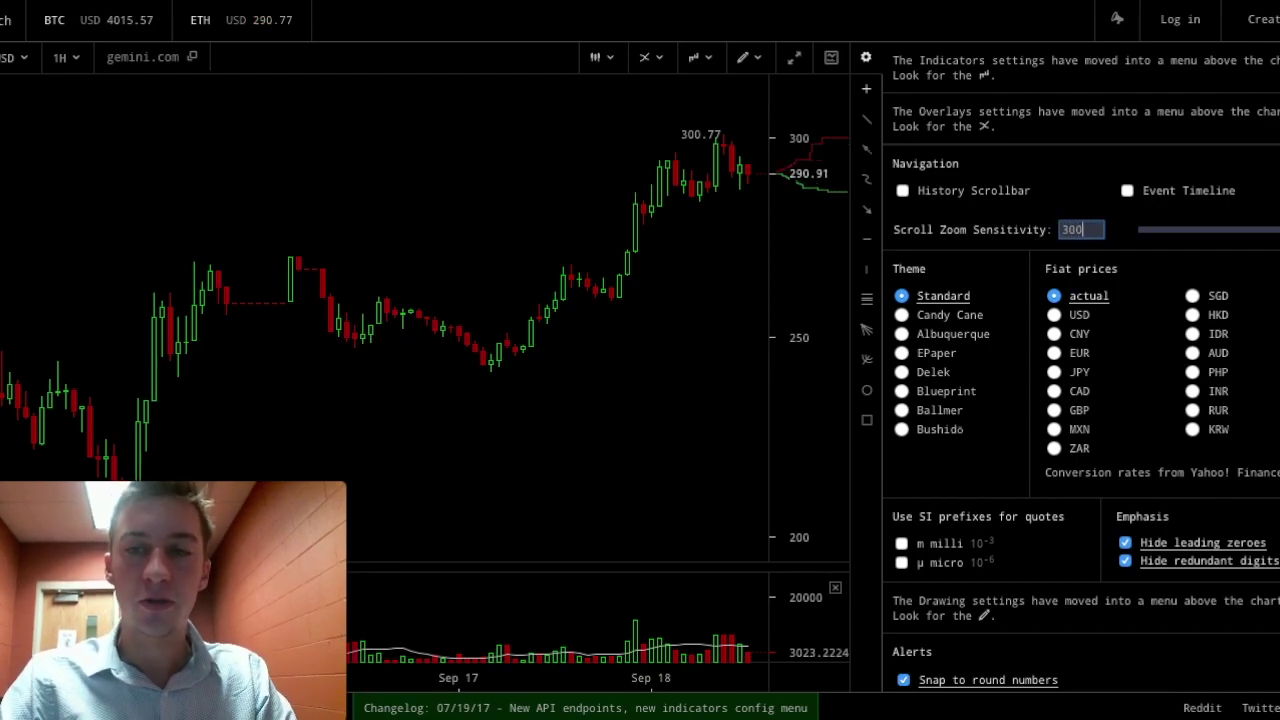
{"action": "left_click", "coordinate": [1125, 233]}
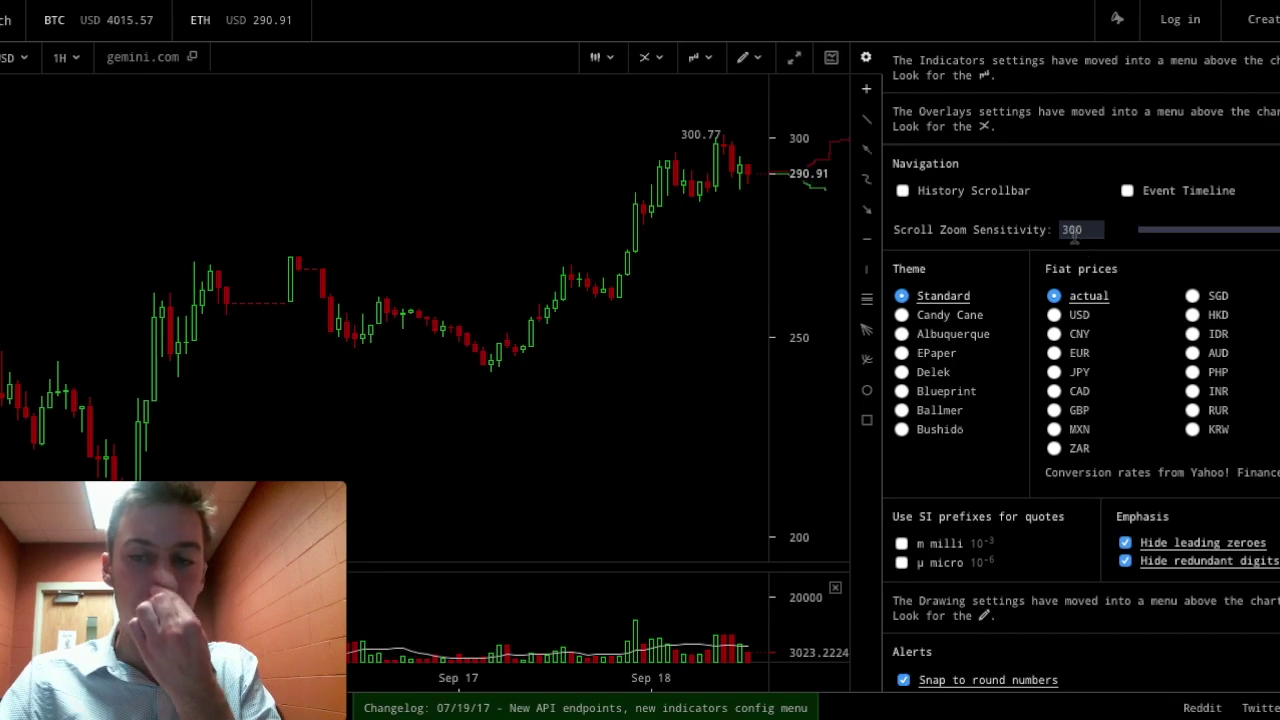
Throttle order book refresh to every 500 ms instead of 200 ms
{"action": "scroll", "coordinate": [1072, 232], "scroll_direction": "down", "scroll_amount": 5}
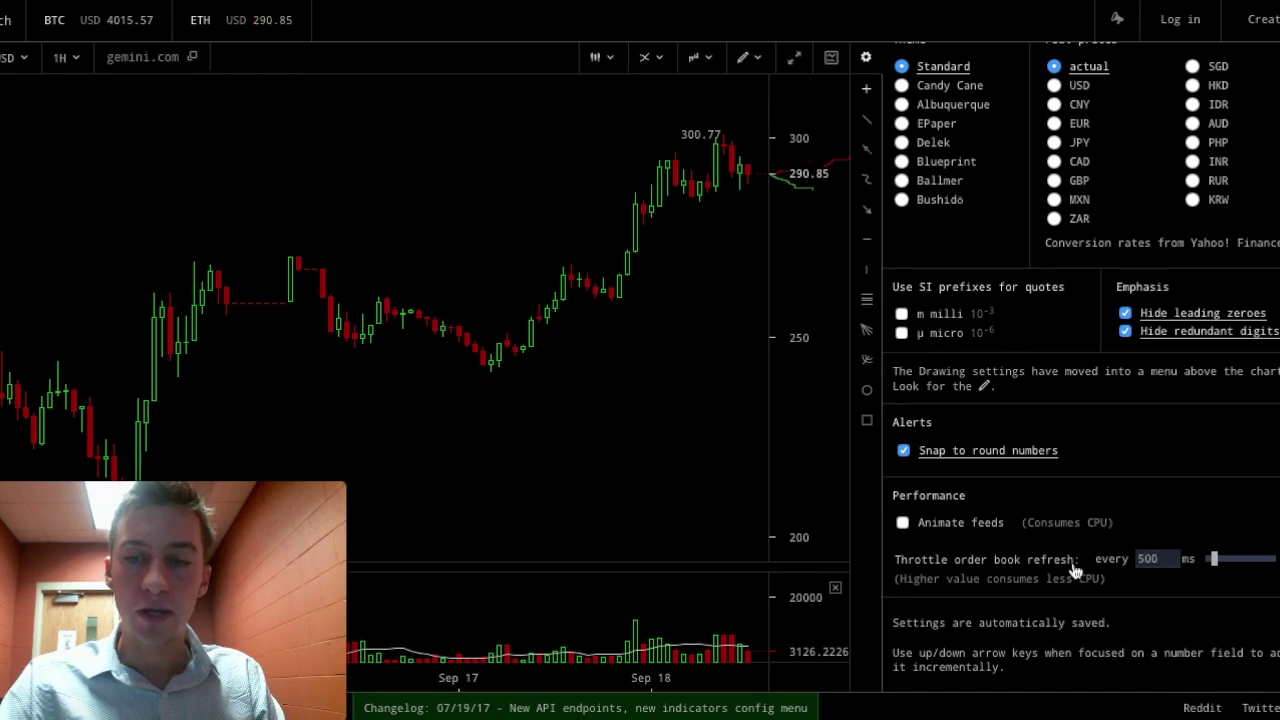
{"action": "double_click", "coordinate": [1146, 559]}
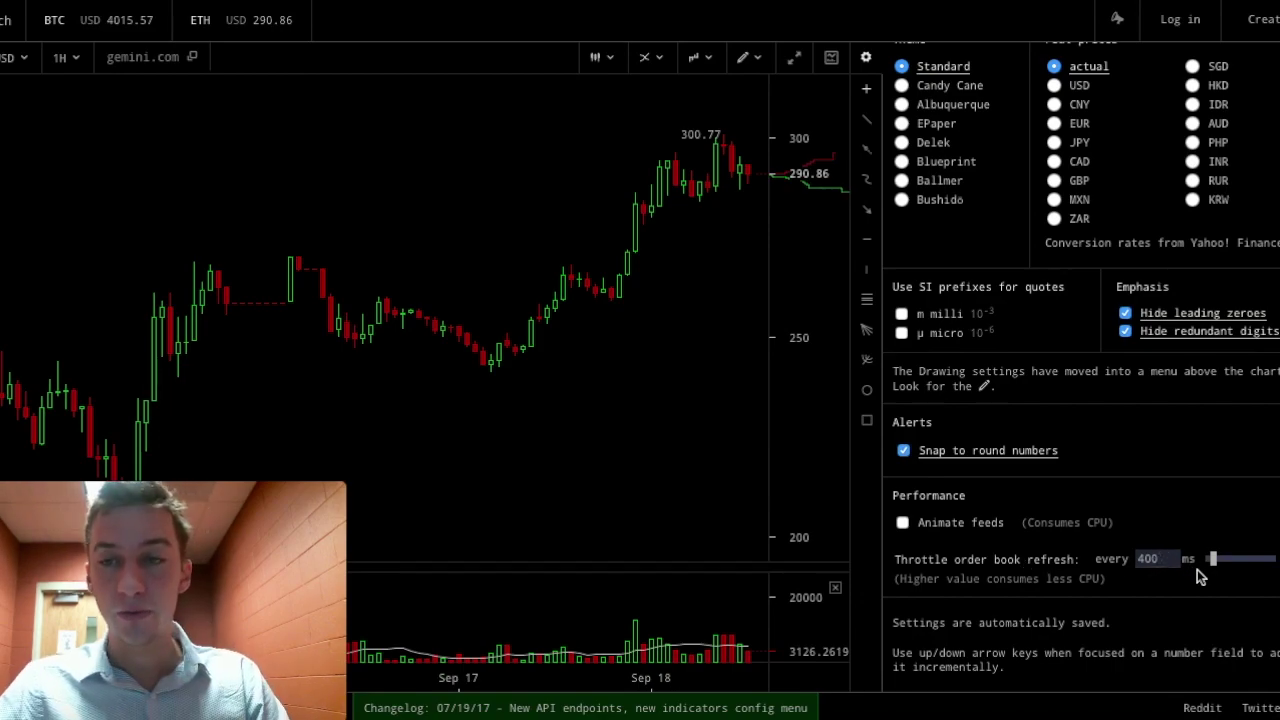
{"action": "left_click_drag", "start_coordinate": [1208, 560], "coordinate": [1218, 558]}
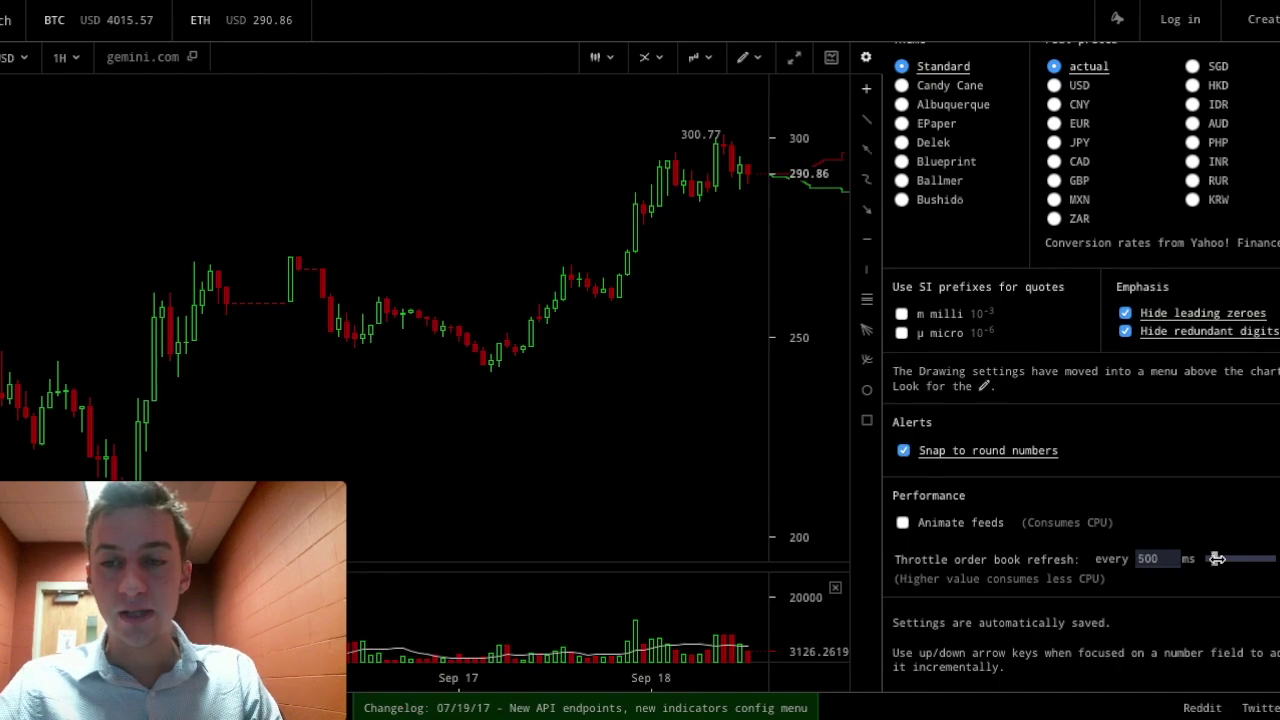
{"action": "left_click", "coordinate": [864, 57]}
Set the drawing snap threshold to 15 and make lines extrapolate by default
{"action": "left_click", "coordinate": [754, 62]}
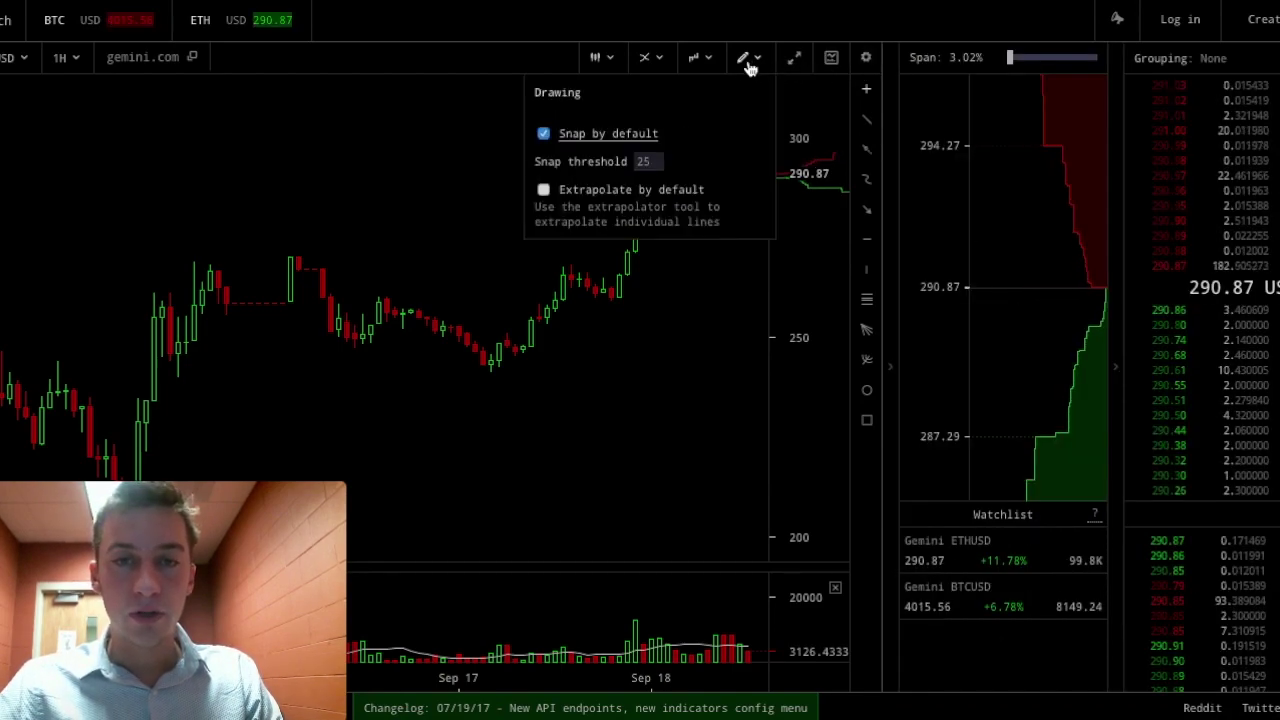
{"action": "double_click", "coordinate": [646, 161]}
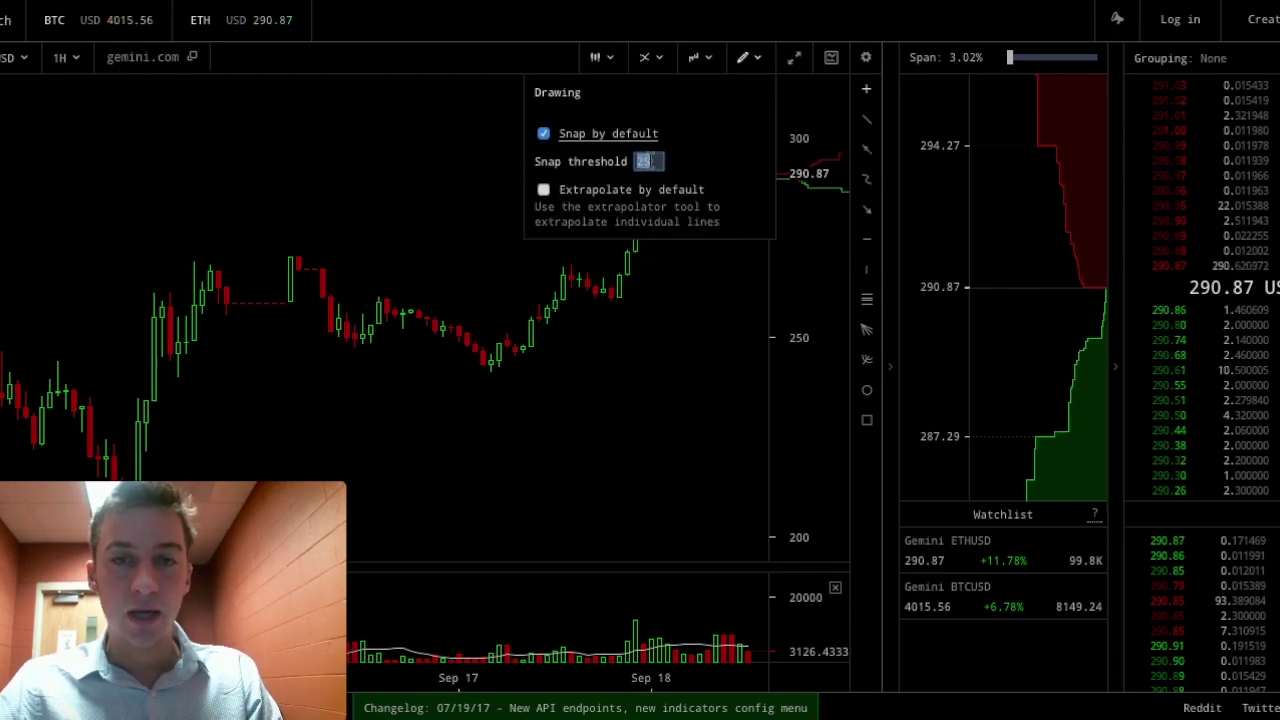
{"action": "left_click", "coordinate": [543, 190]}
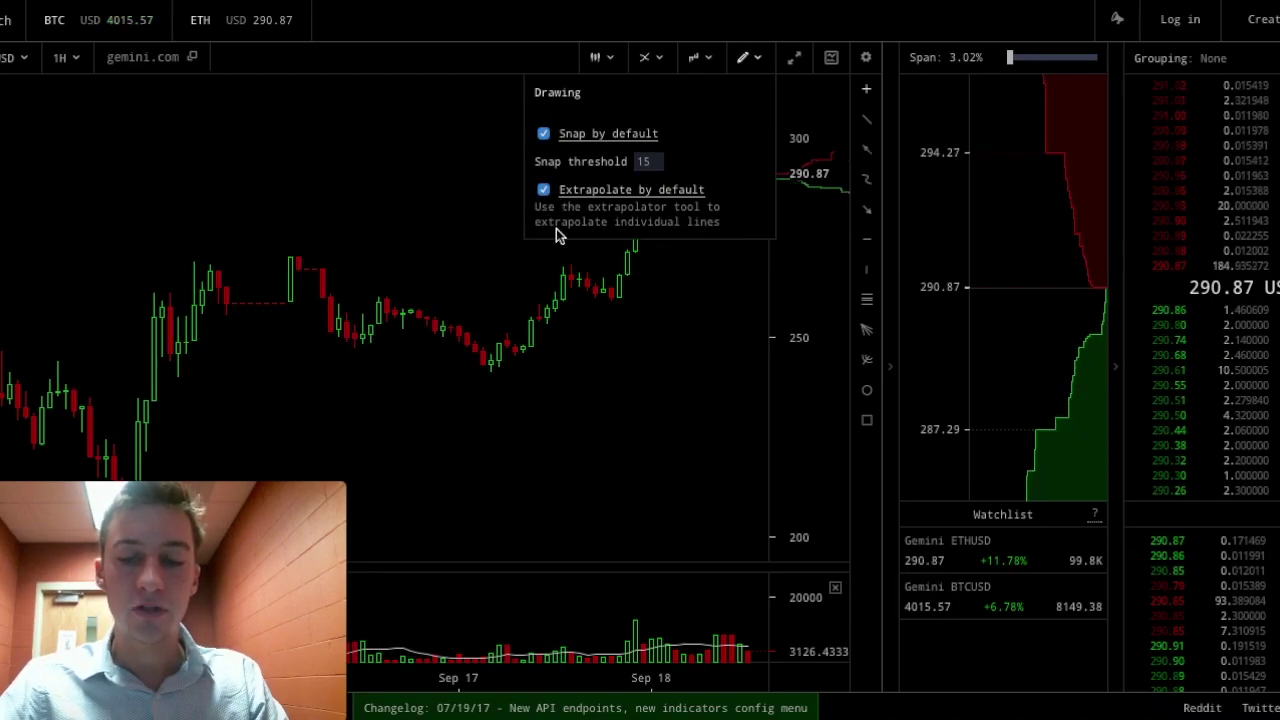
{"action": "left_click", "coordinate": [491, 370]}
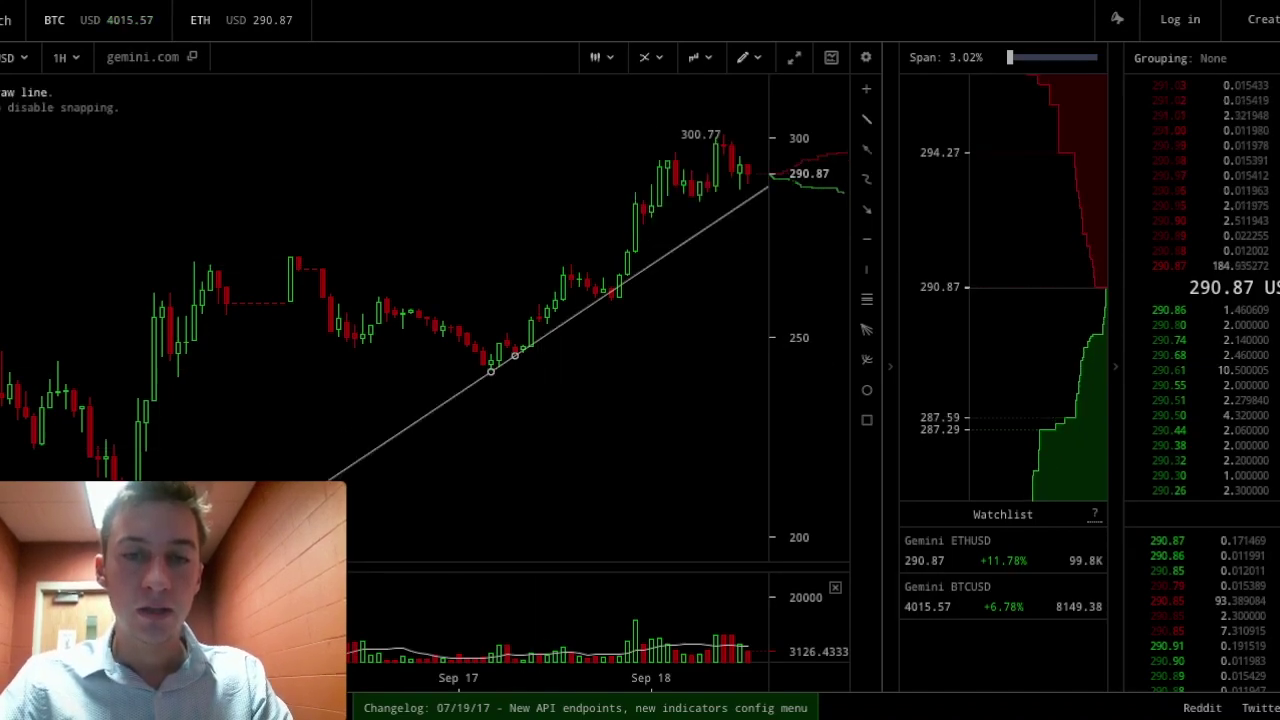
{"action": "left_click", "coordinate": [615, 297]}
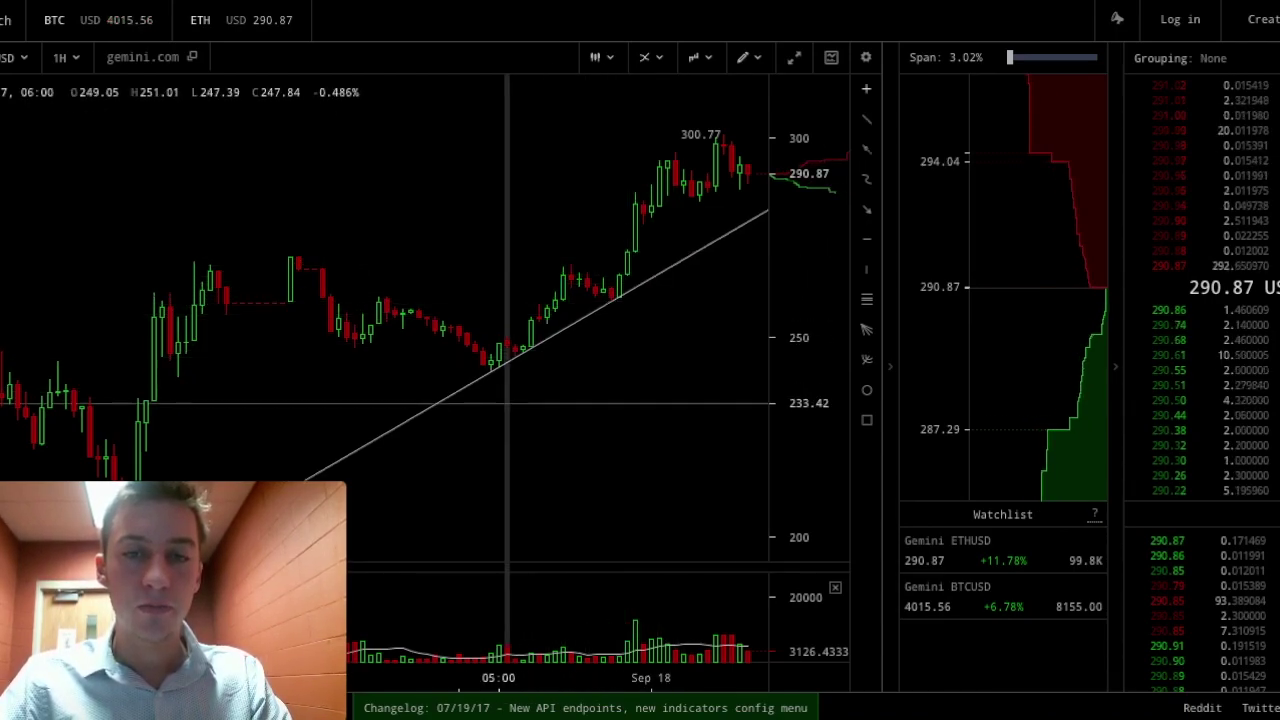
{"action": "key", "text": "Delete"}
{"action": "left_click", "coordinate": [757, 57]}
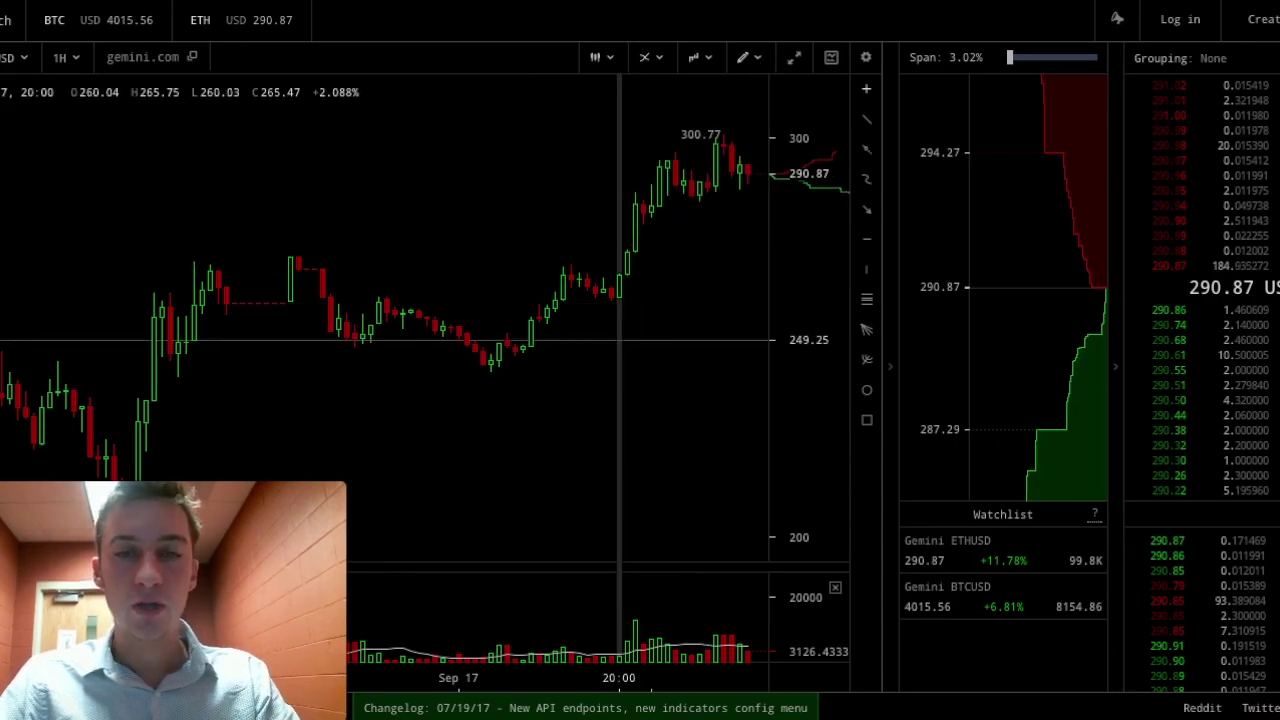
{"action": "left_click", "coordinate": [866, 179]}
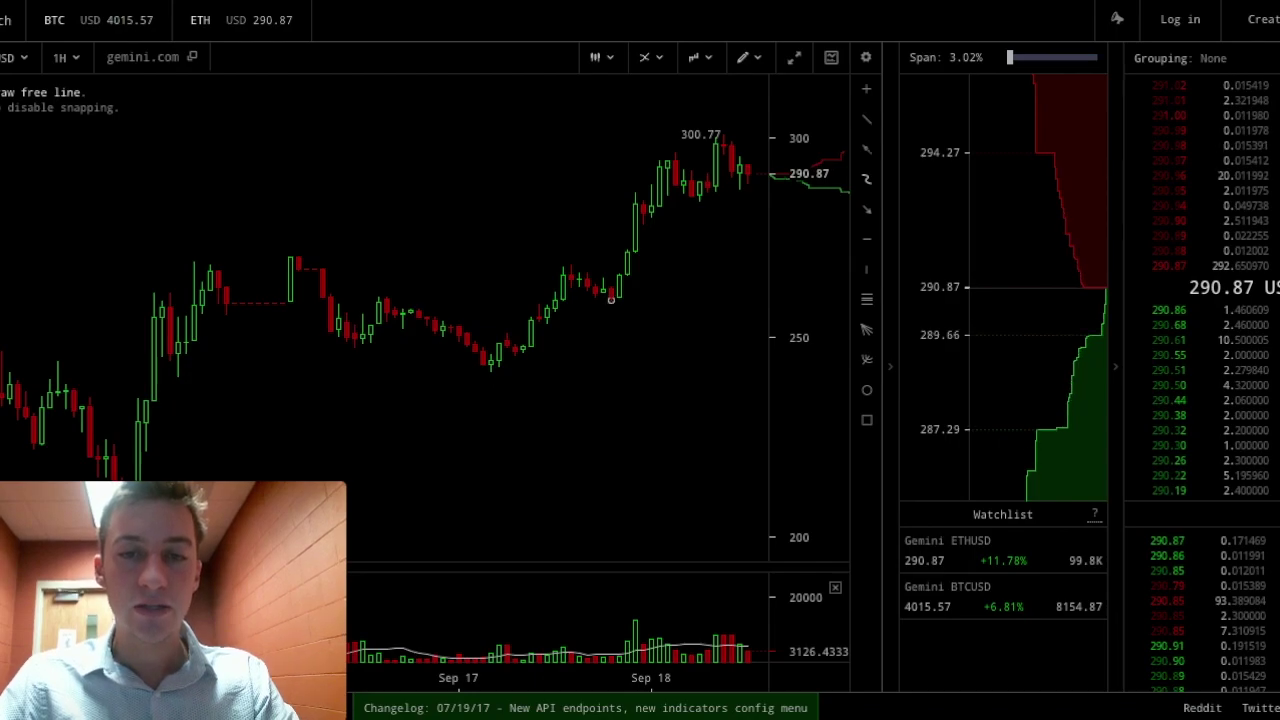
{"action": "left_click", "coordinate": [741, 60]}
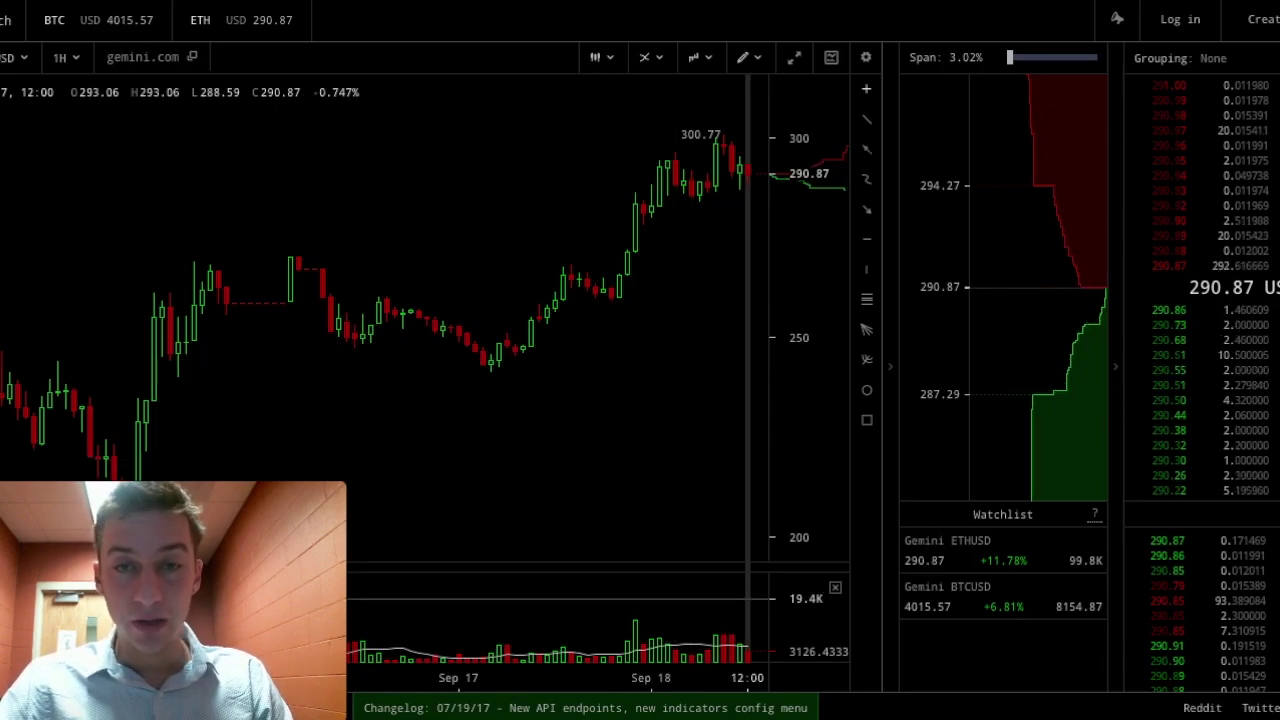
Add an RSI indicator pane below the volume pane and zoom the chart out
{"action": "left_click", "coordinate": [645, 57]}
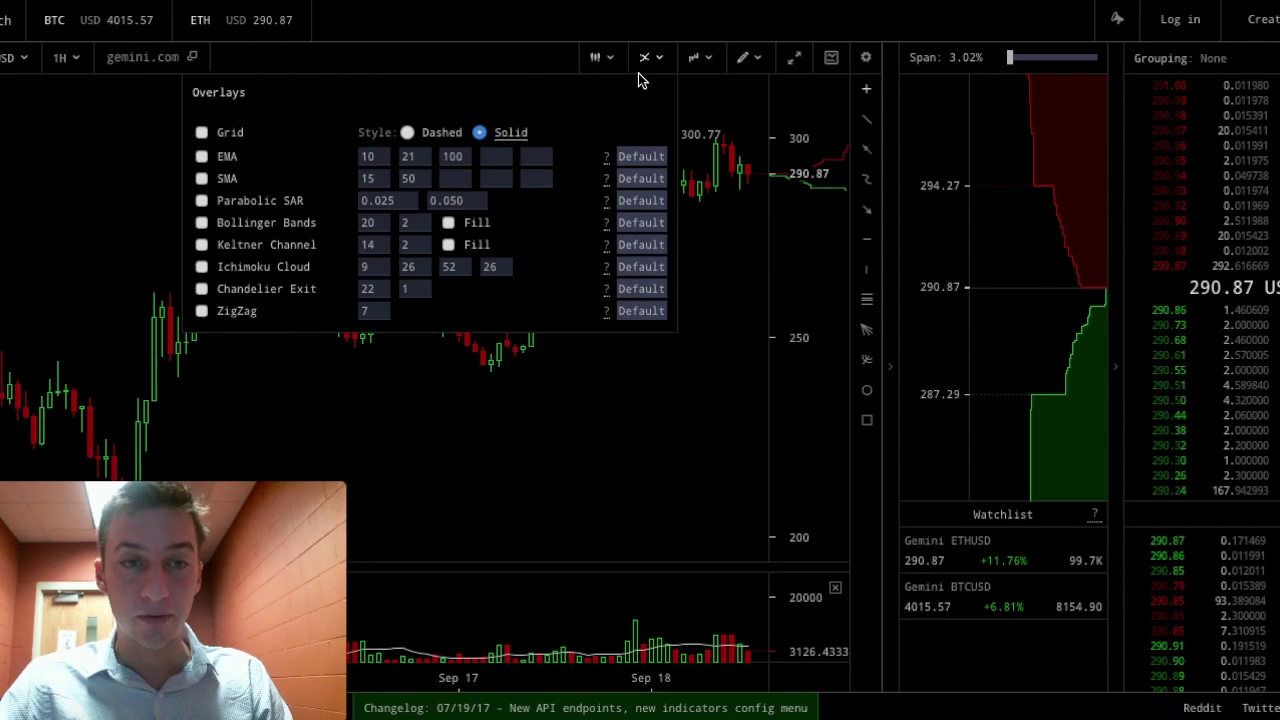
{"action": "left_click", "coordinate": [694, 57]}
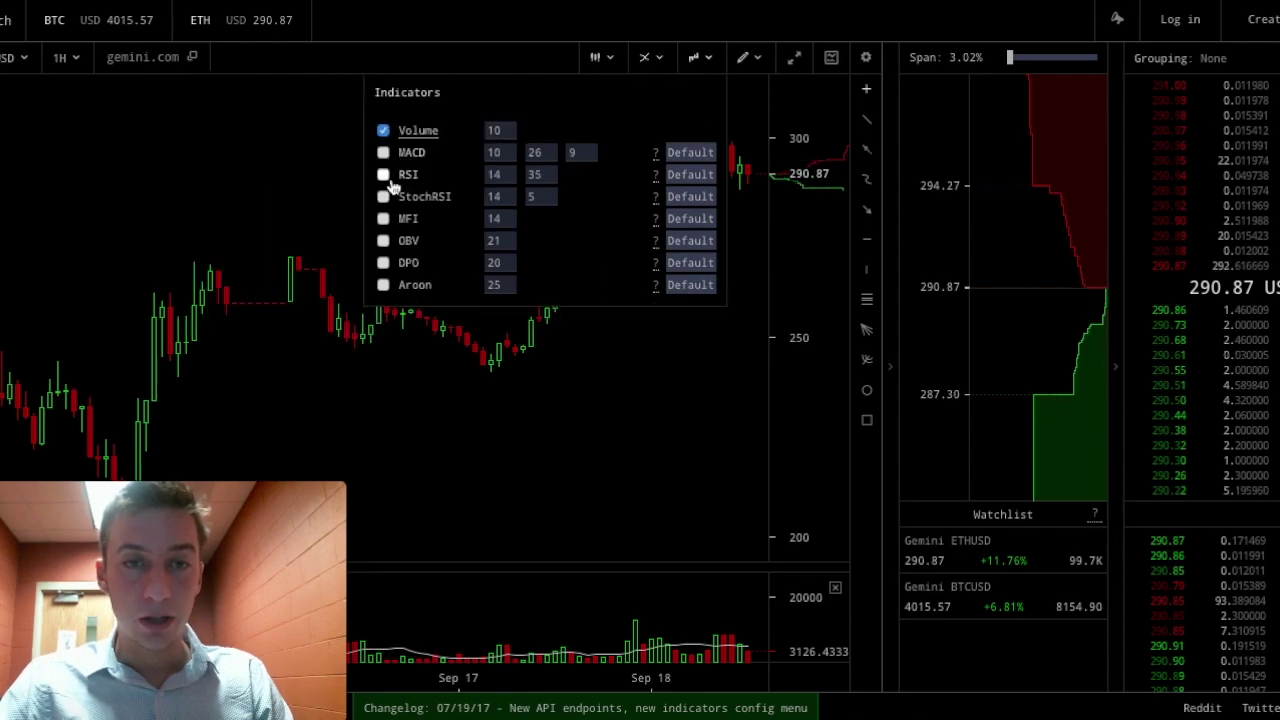
{"action": "left_click", "coordinate": [383, 219]}
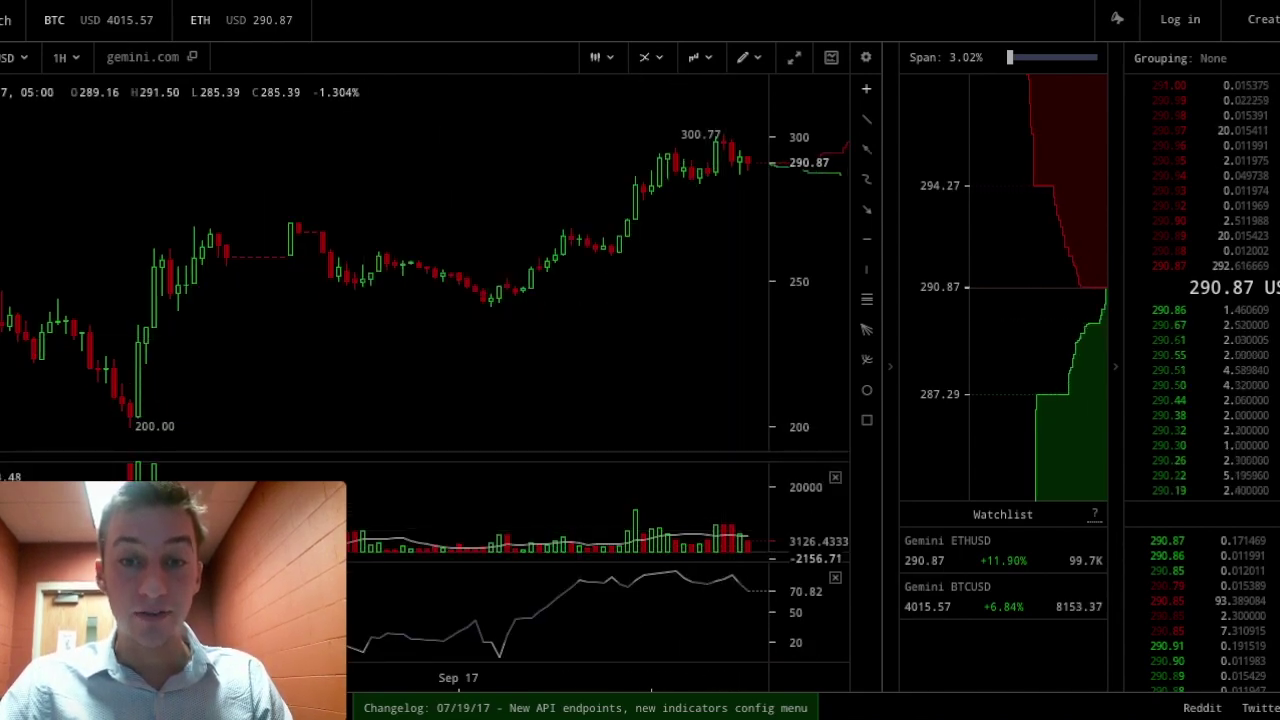
{"action": "scroll", "coordinate": [683, 360], "scroll_direction": "down", "scroll_amount": 5}
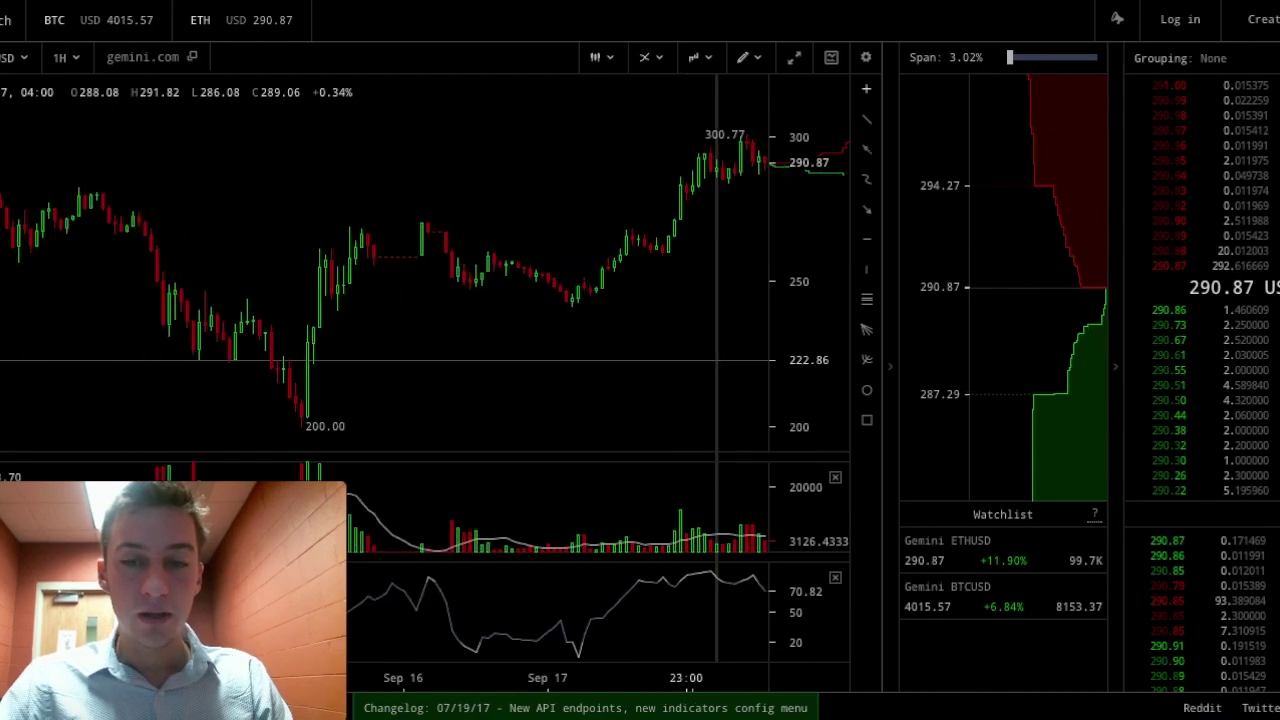